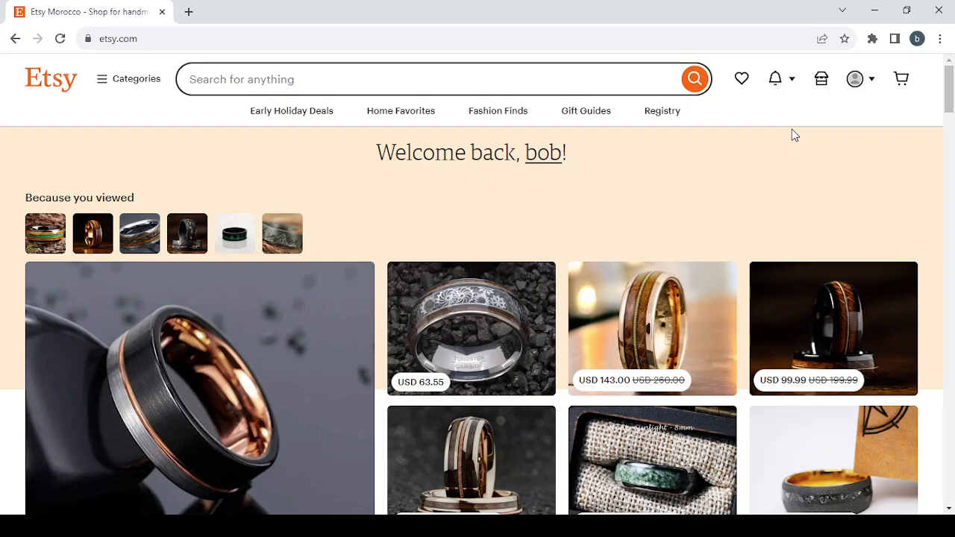
# Browse the recommended rings on the home page and open the listing for the large featured black ring.
pyautogui.scroll(-3, 793, 135)
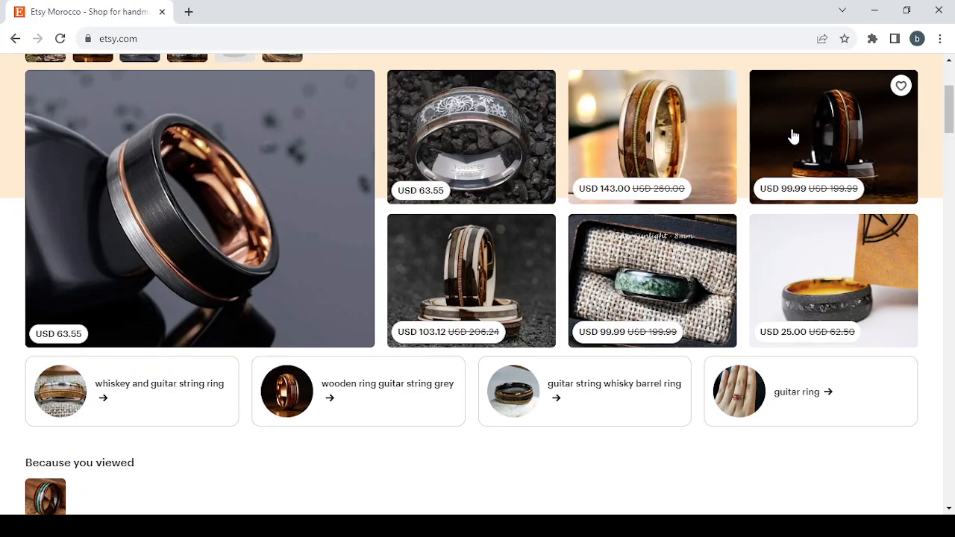
pyautogui.scroll(-5, 793, 137)
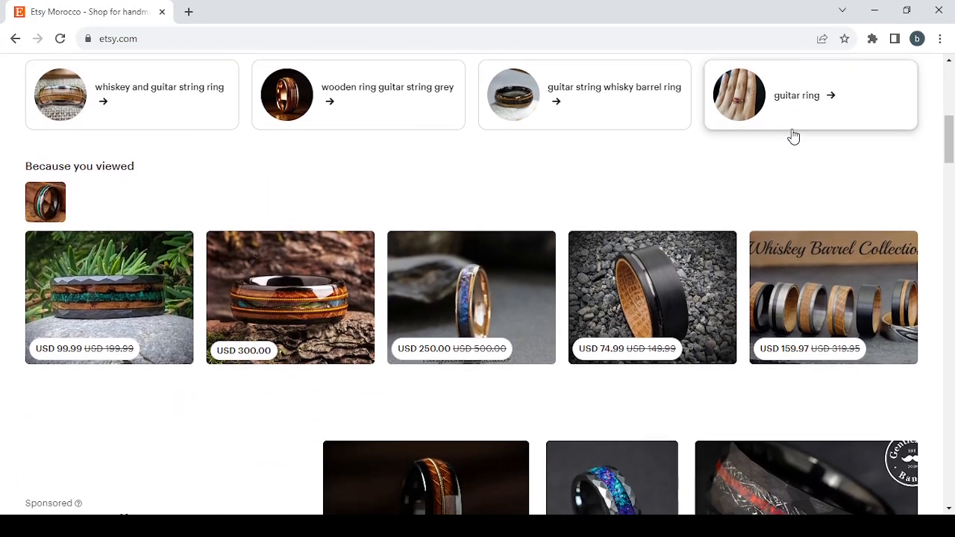
pyautogui.scroll(-6, 793, 137)
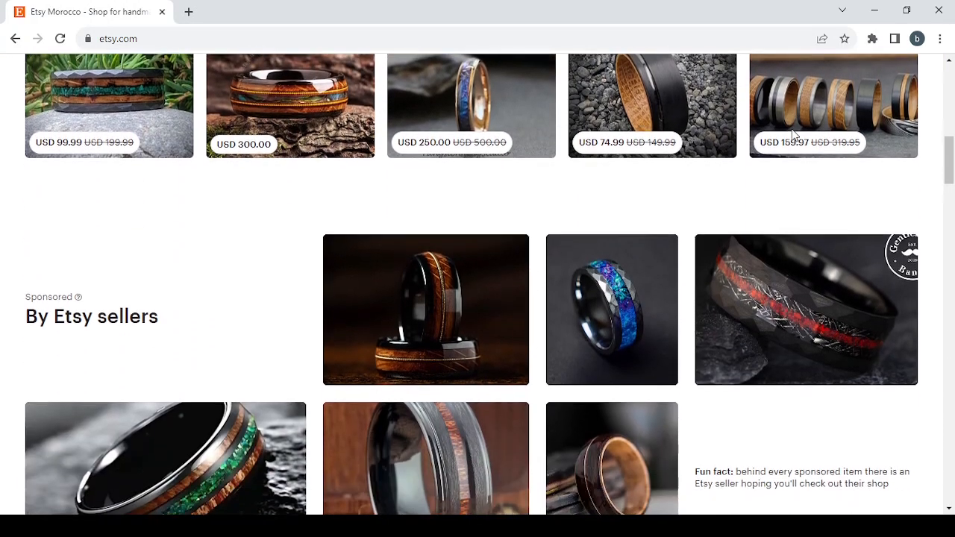
pyautogui.scroll(5, 794, 137)
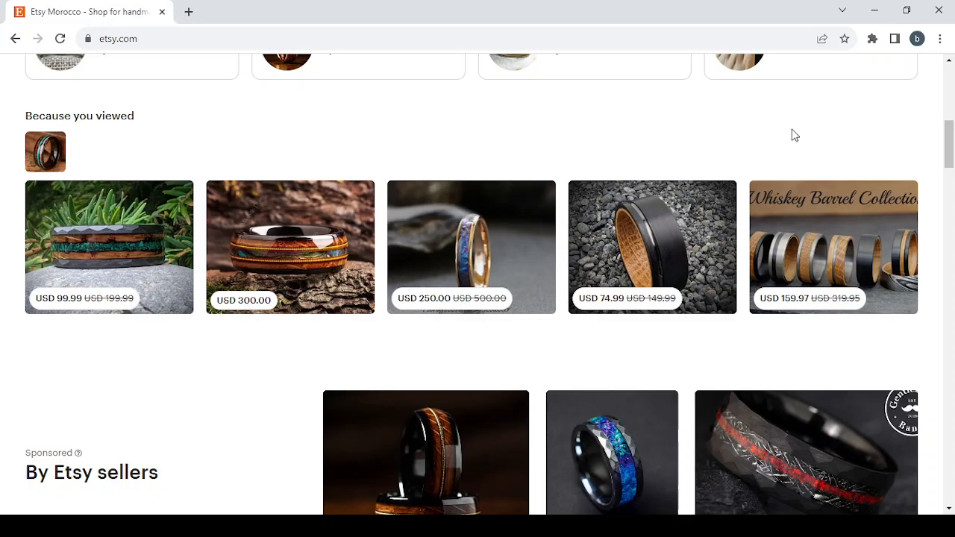
pyautogui.scroll(8, 794, 135)
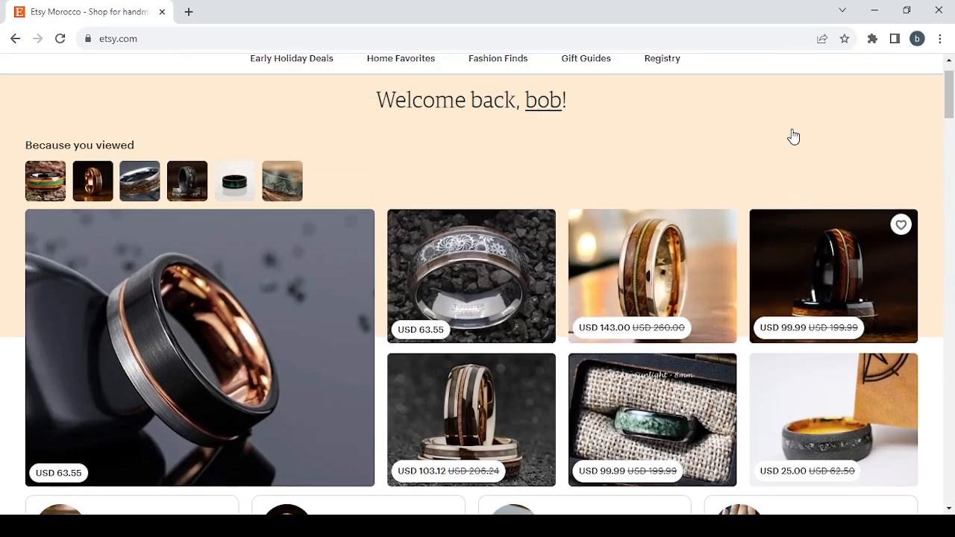
pyautogui.scroll(-2, 794, 135)
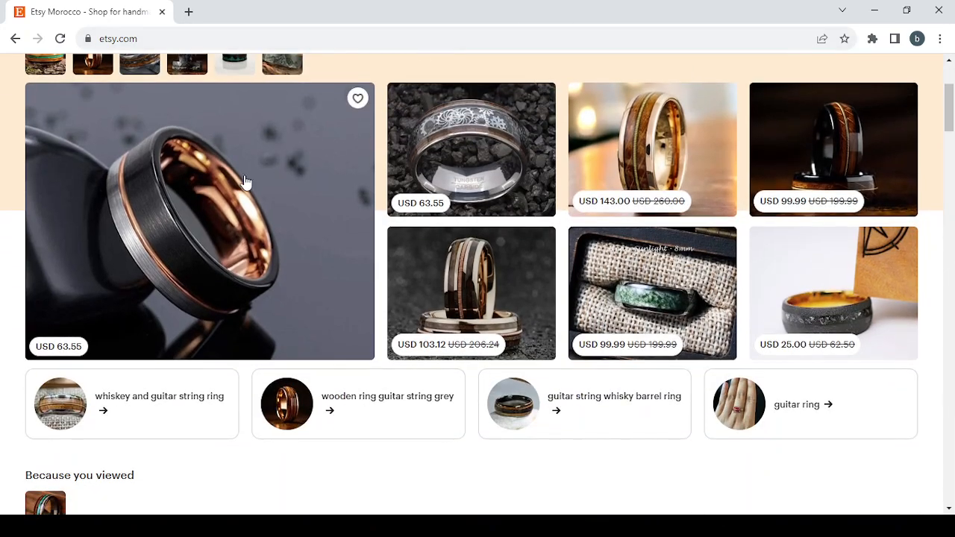
pyautogui.click(259, 203)
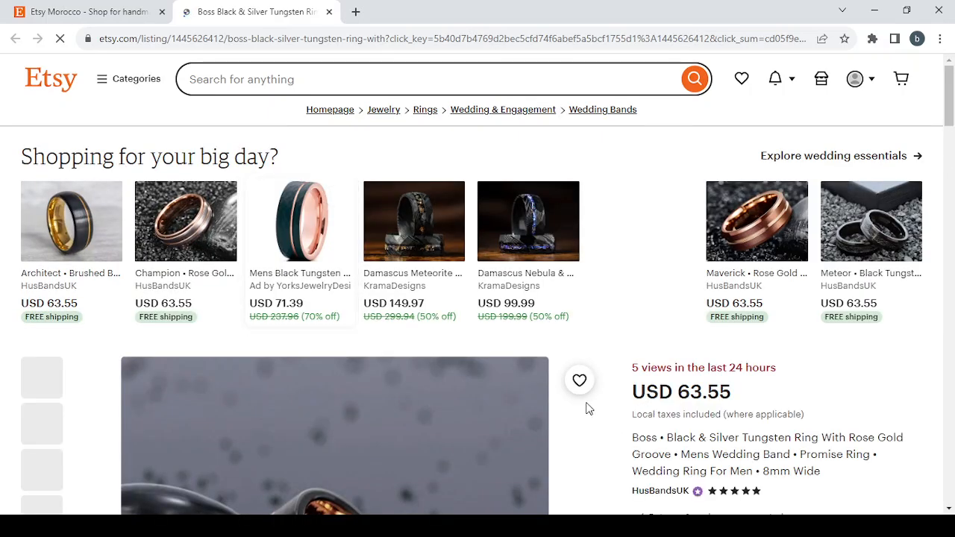
# Examine the ring listing's price, options, reviews, item details and shipping policies, and return to the home page.
pyautogui.scroll(-3, 603, 347)
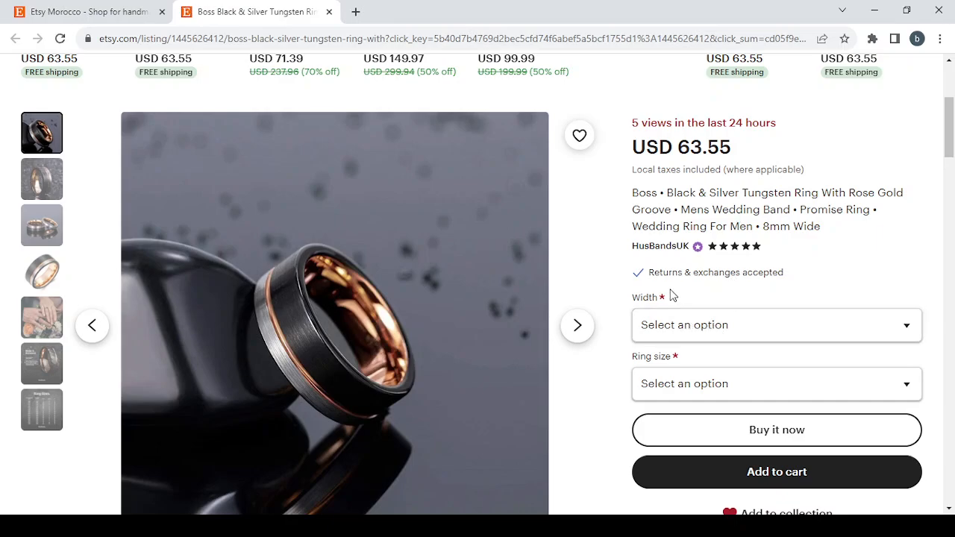
pyautogui.scroll(-4, 612, 367)
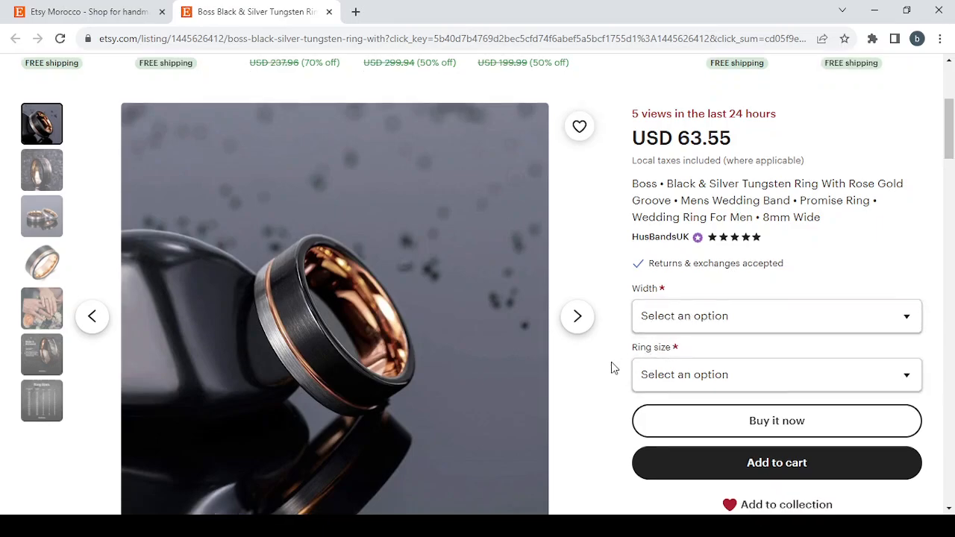
pyautogui.scroll(-2, 612, 367)
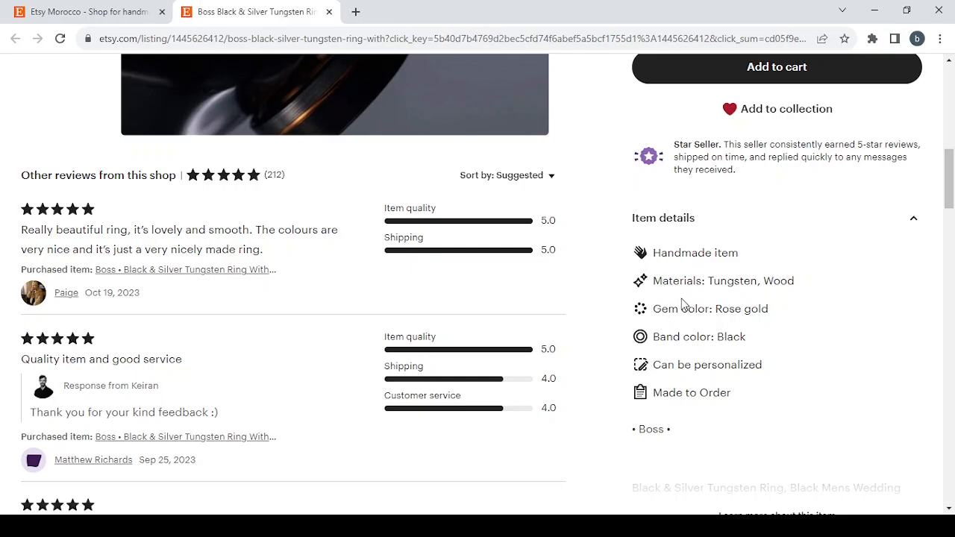
pyautogui.scroll(-5, 682, 302)
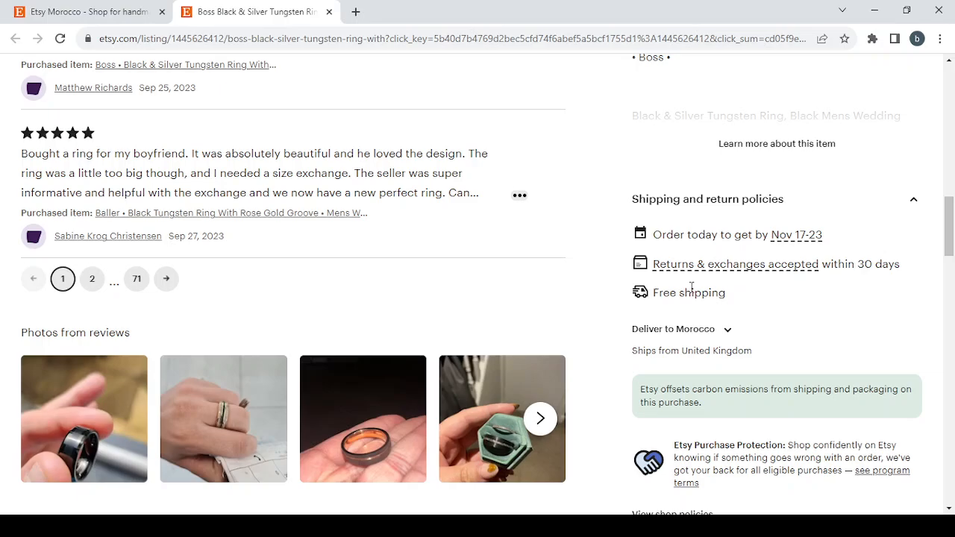
pyautogui.scroll(10, 692, 285)
pyautogui.scroll(1, 692, 286)
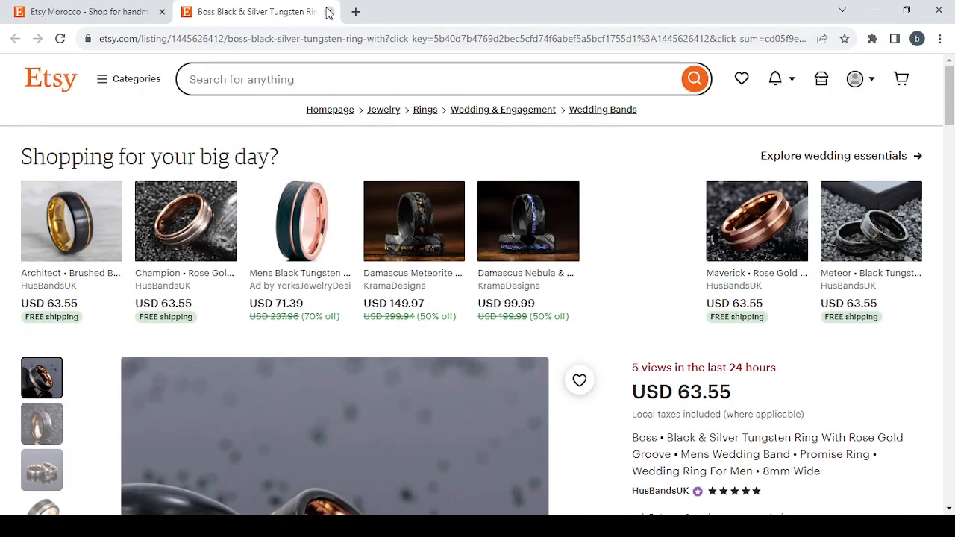
pyautogui.click(329, 12)
pyautogui.scroll(3, 567, 224)
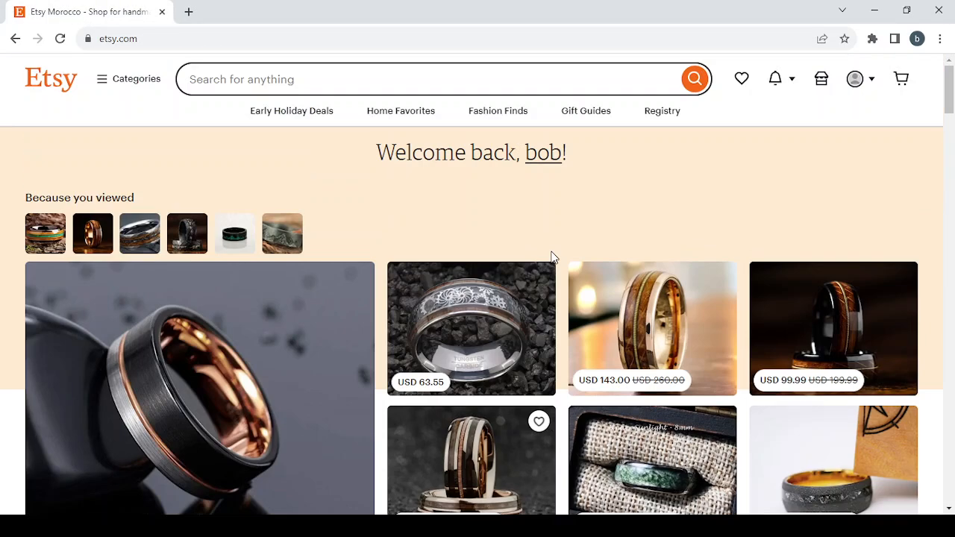
# Open the shop setup's preferences stage, set the shop currency to United States Dollar and save it.
pyautogui.click(821, 88)
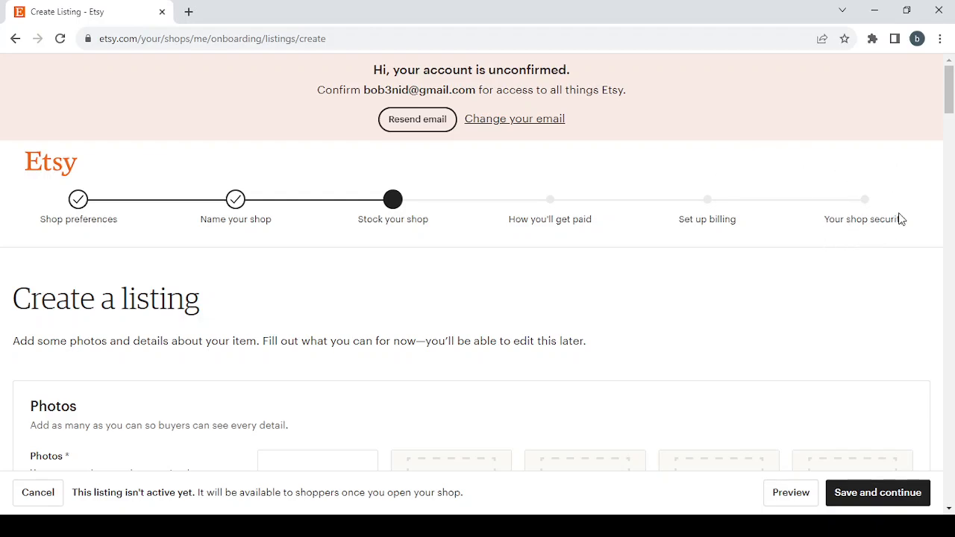
pyautogui.click(78, 200)
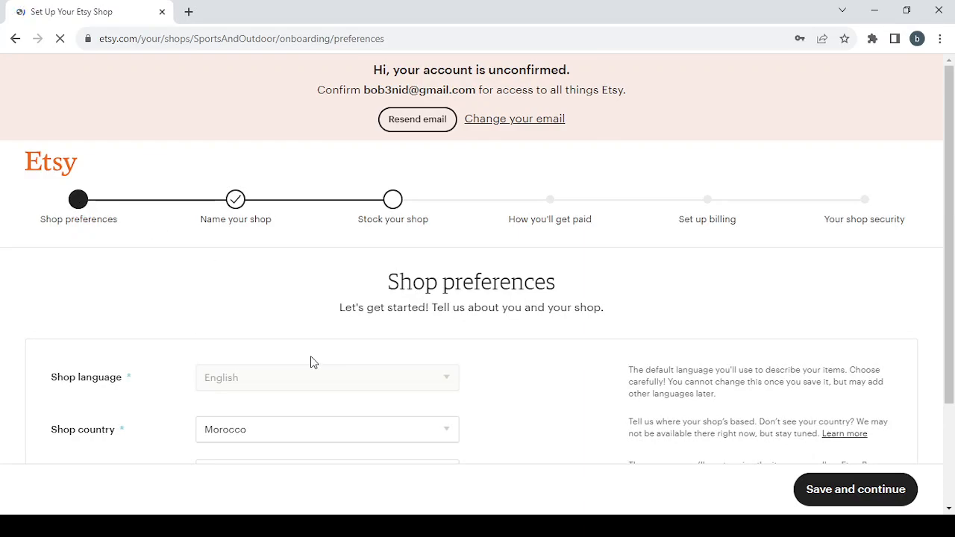
pyautogui.scroll(-2, 313, 362)
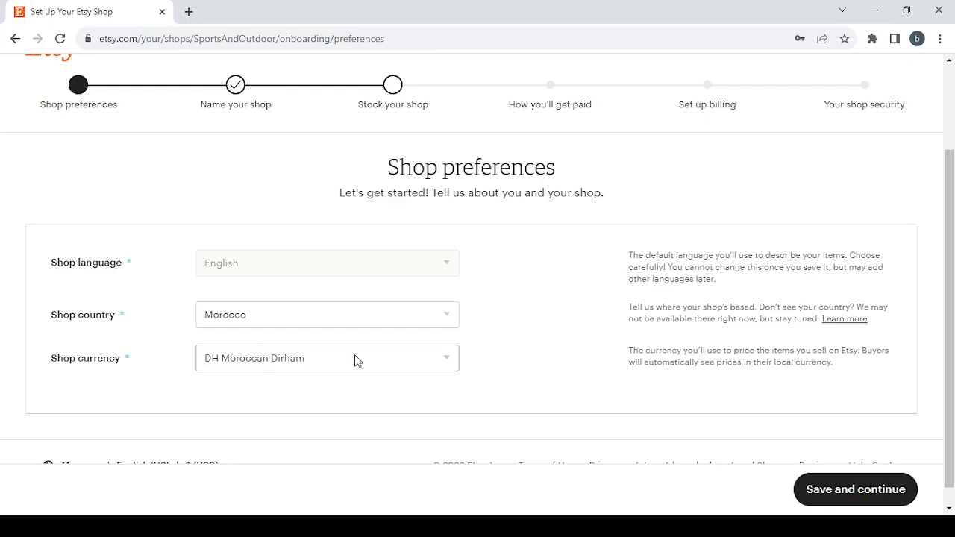
pyautogui.click(392, 359)
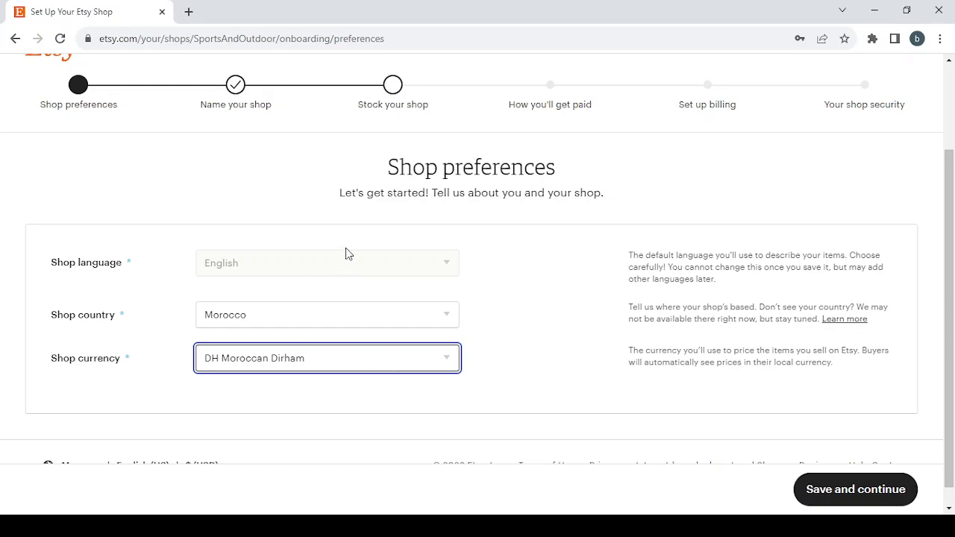
pyautogui.click(350, 112)
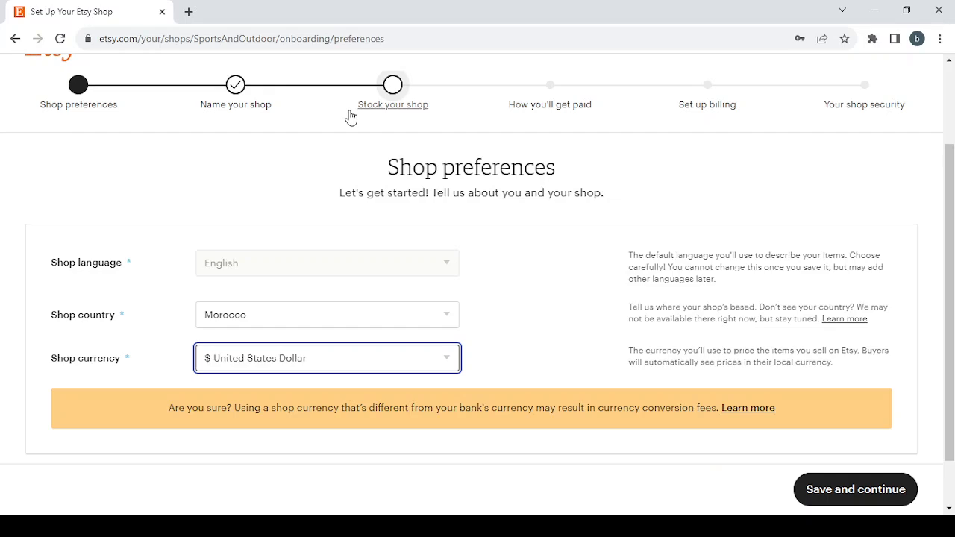
pyautogui.click(849, 489)
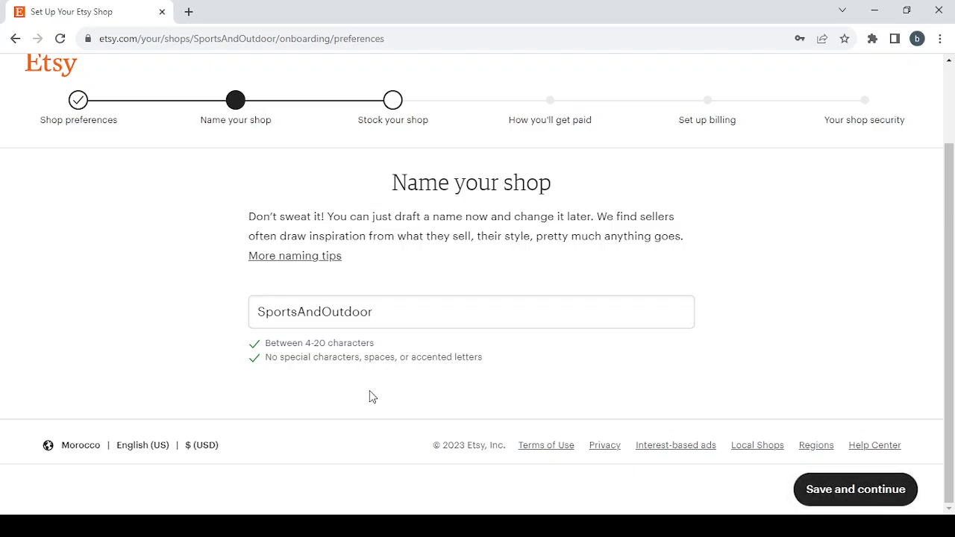
# Replace the shop name with BabyAndChild, without spaces or special characters.
pyautogui.doubleClick(377, 316)
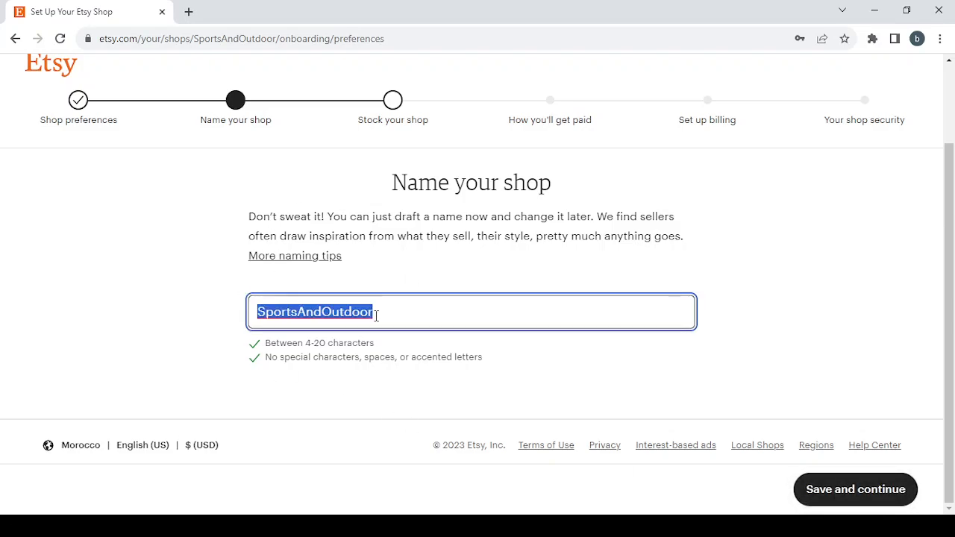
pyautogui.write('Baby & Child')
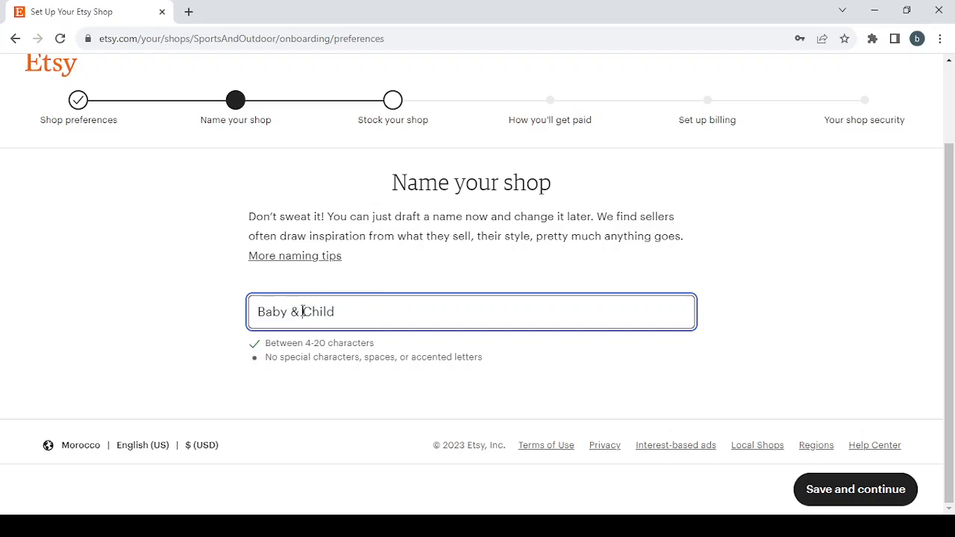
pyautogui.click(302, 312)
pyautogui.press('BackSpace')
pyautogui.press('BackSpace')
pyautogui.press('BackSpace')
pyautogui.write('An')
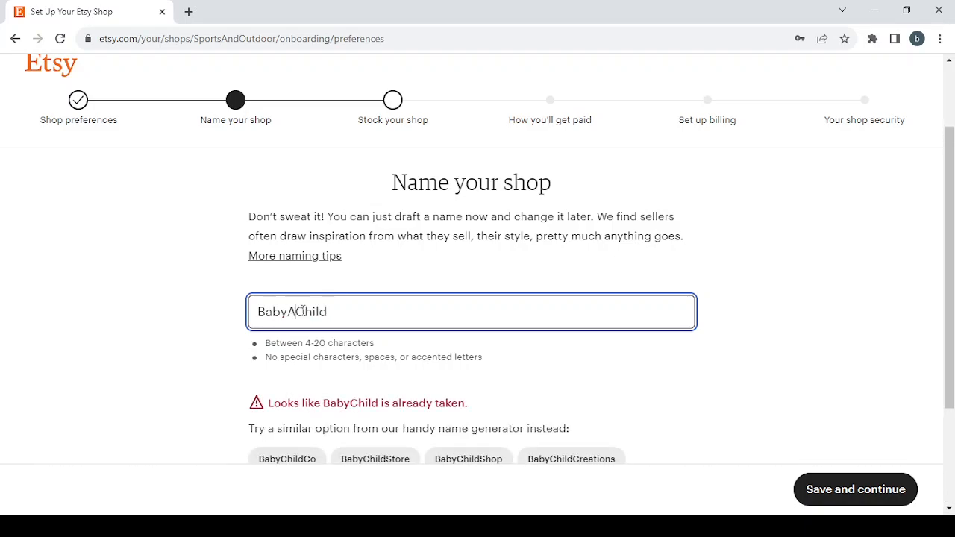
pyautogui.write('d')
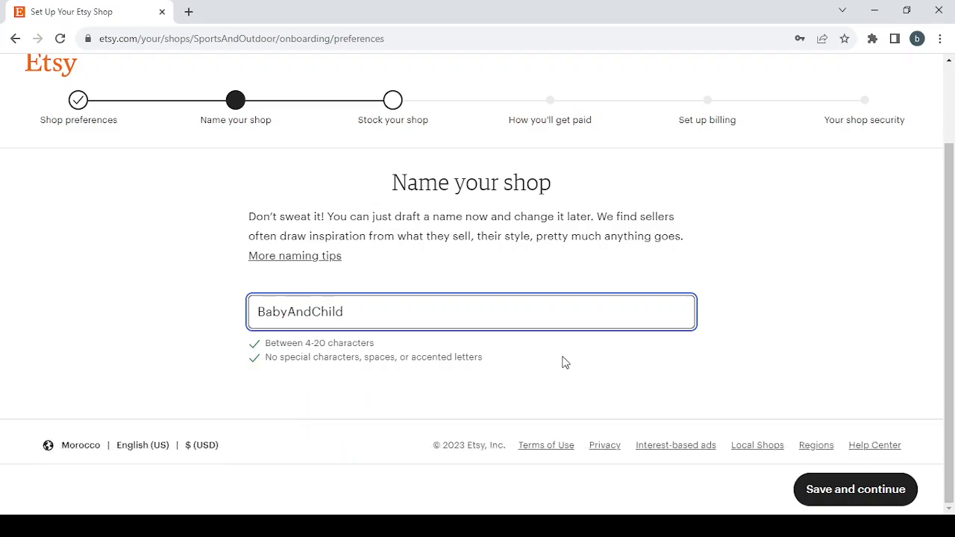
# Review the suggested alternative names, change the shop name to BabyAndChild1 and save it.
pyautogui.scroll(-1, 552, 365)
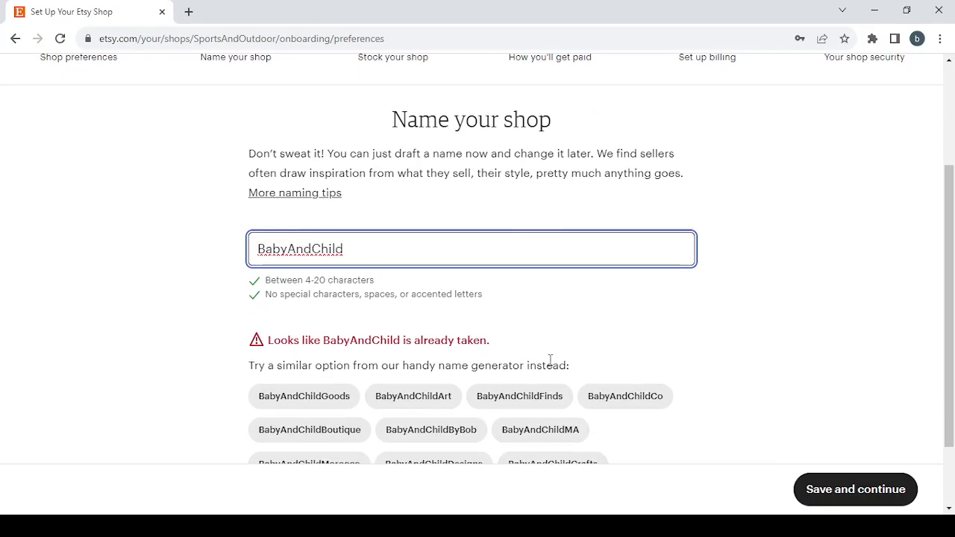
pyautogui.scroll(1, 550, 362)
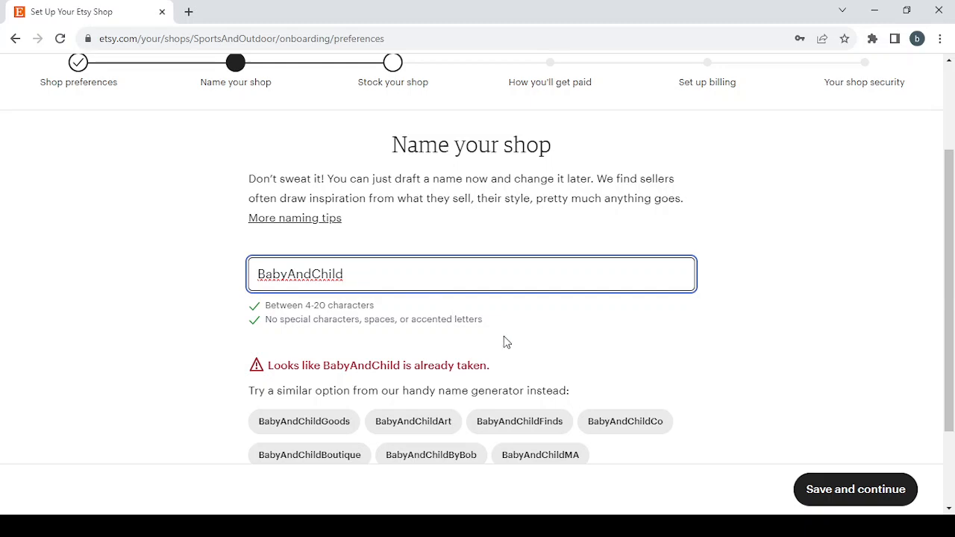
pyautogui.scroll(-2, 504, 341)
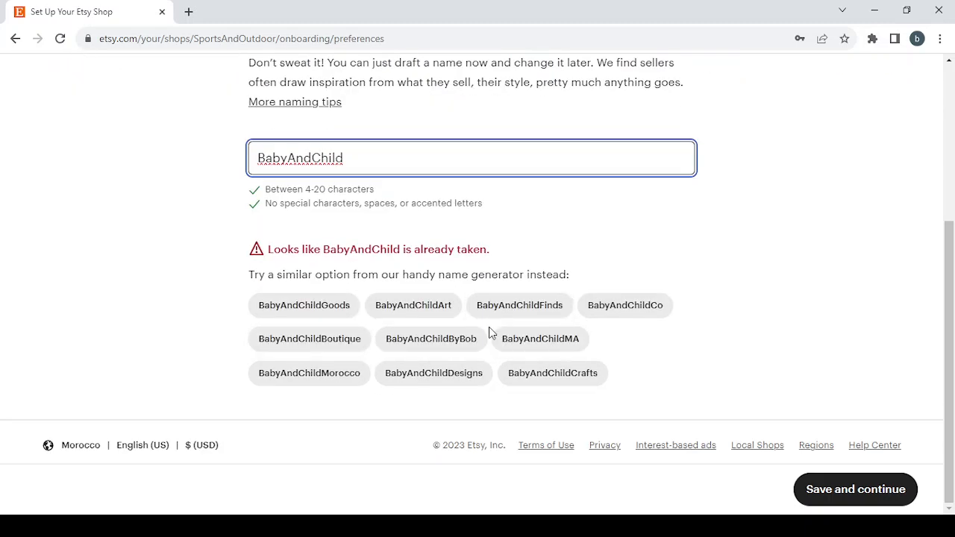
pyautogui.scroll(2, 489, 327)
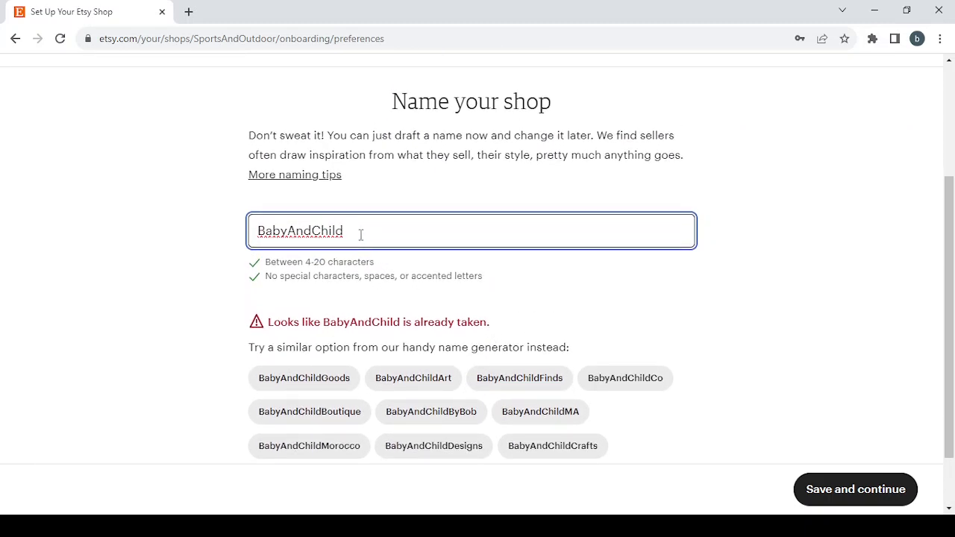
pyautogui.write('1')
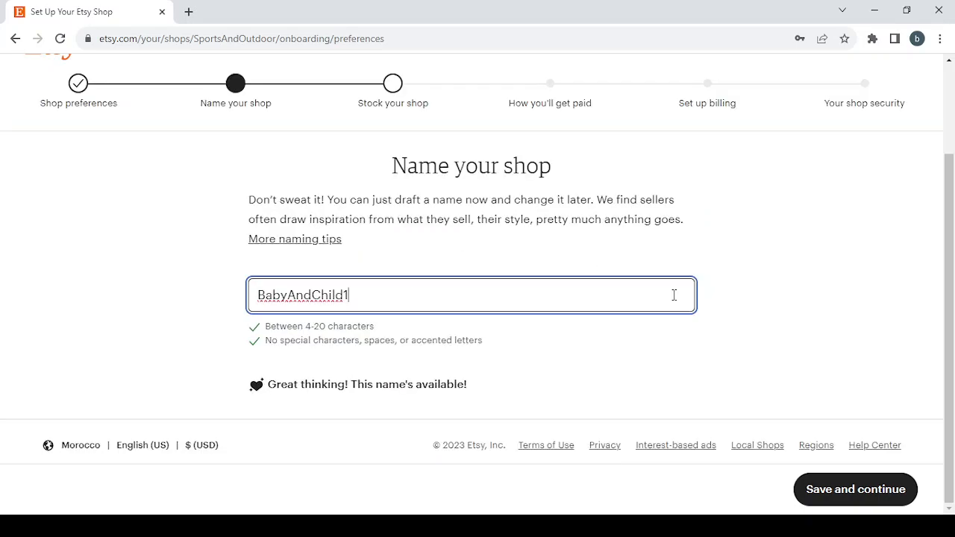
pyautogui.click(841, 495)
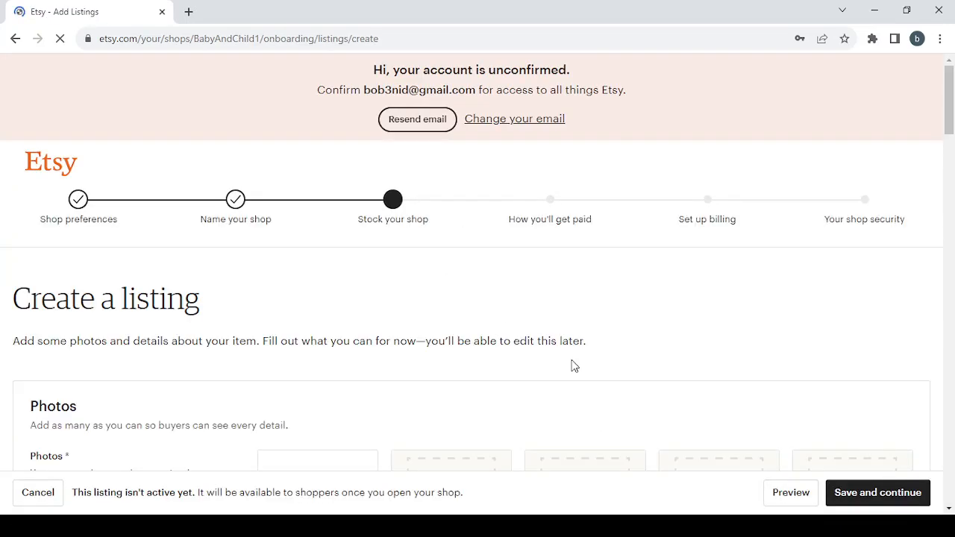
# Try to save the empty listing and review the required fields for photos, inventory, listing details and shipping.
pyautogui.scroll(-2, 571, 365)
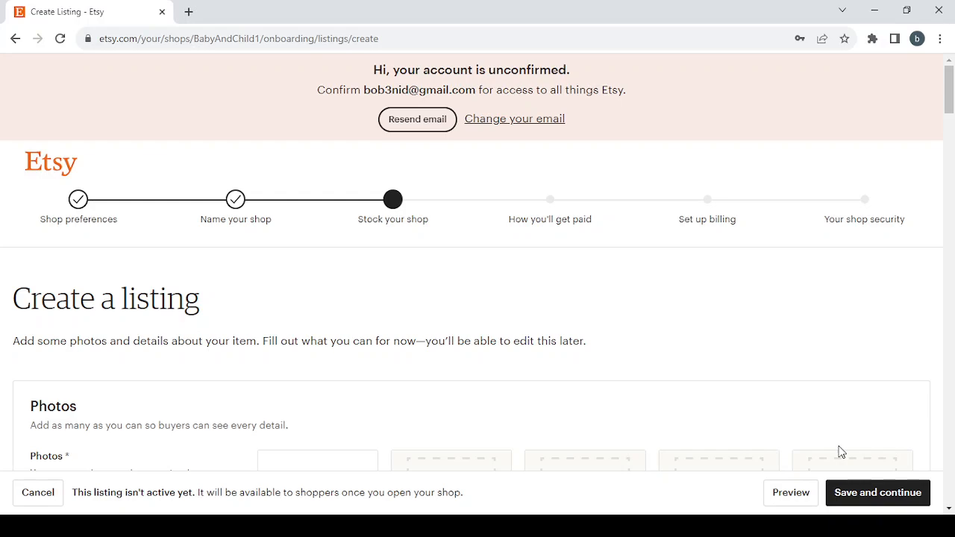
pyautogui.click(877, 492)
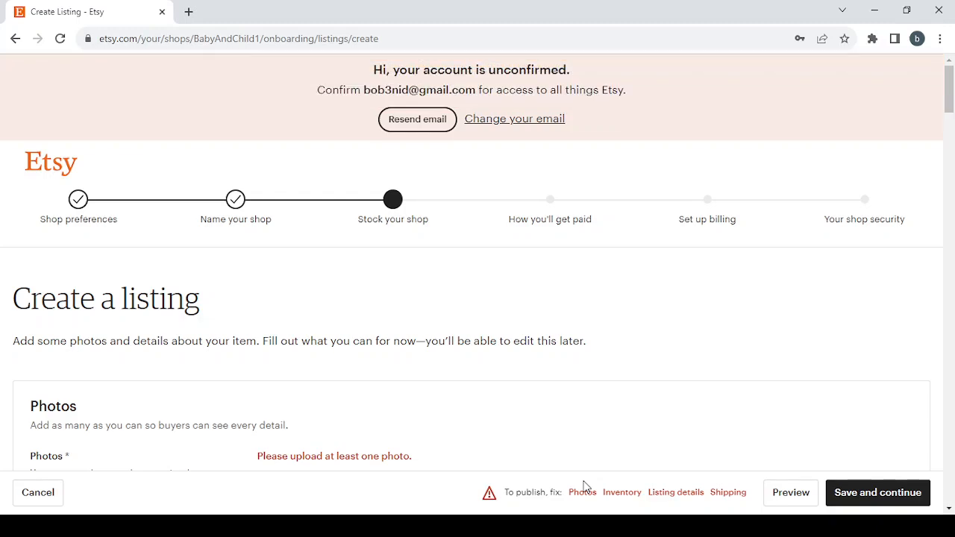
pyautogui.click(583, 494)
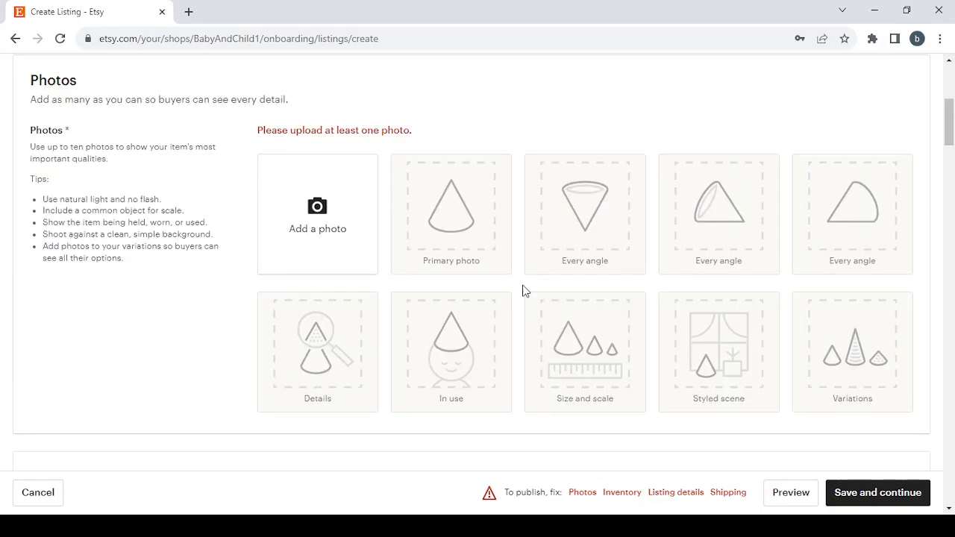
pyautogui.click(632, 501)
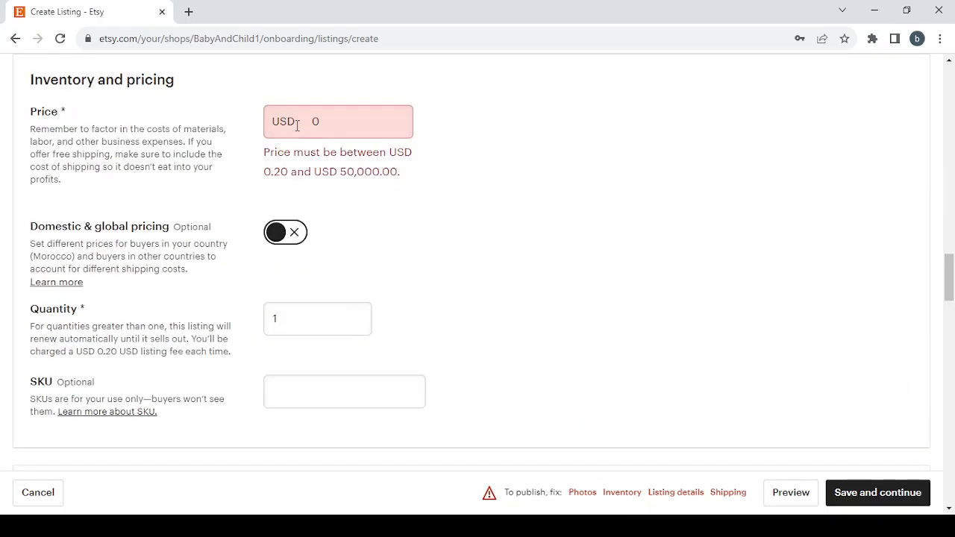
pyautogui.click(674, 494)
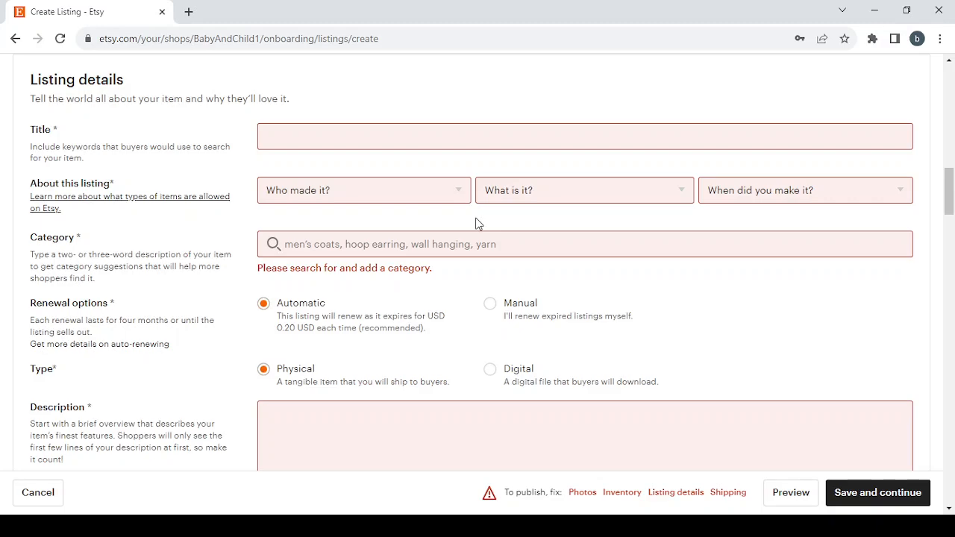
pyautogui.click(728, 493)
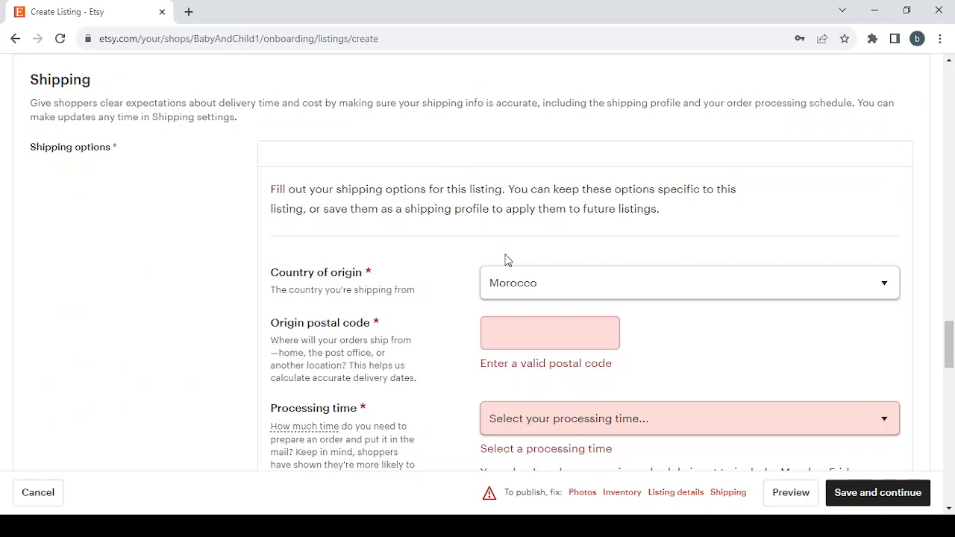
# Review the listing's shipping fields, then the photo requirements and the video tips.
pyautogui.scroll(-7, 505, 259)
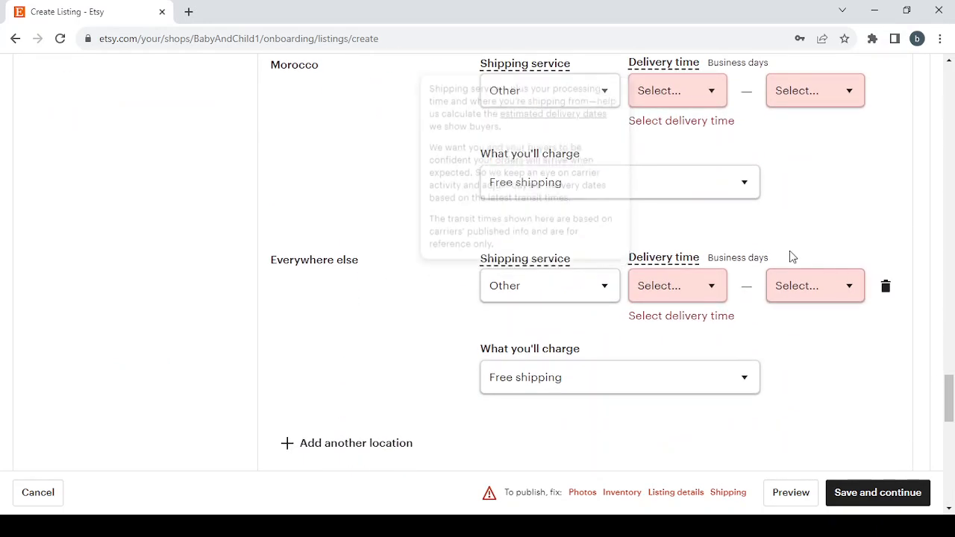
pyautogui.click(583, 494)
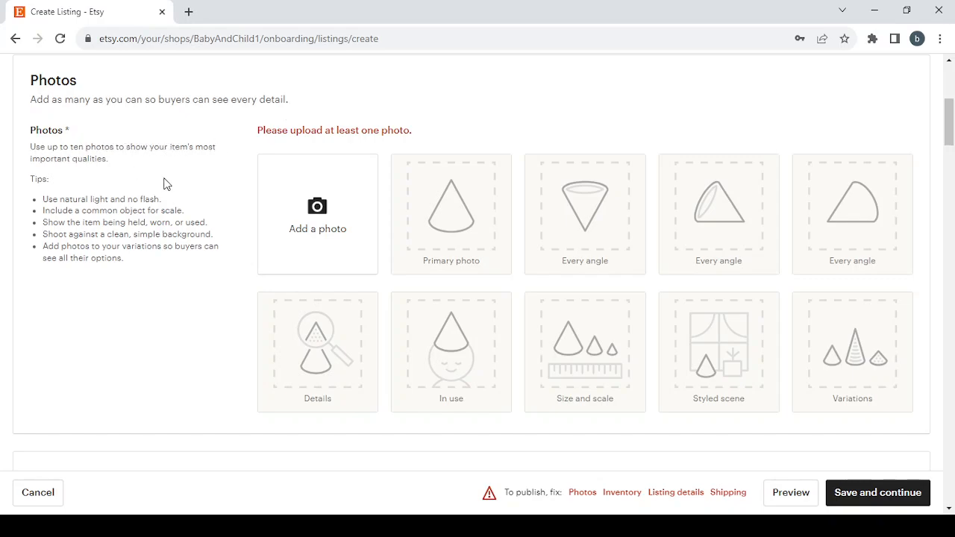
pyautogui.scroll(-1, 165, 184)
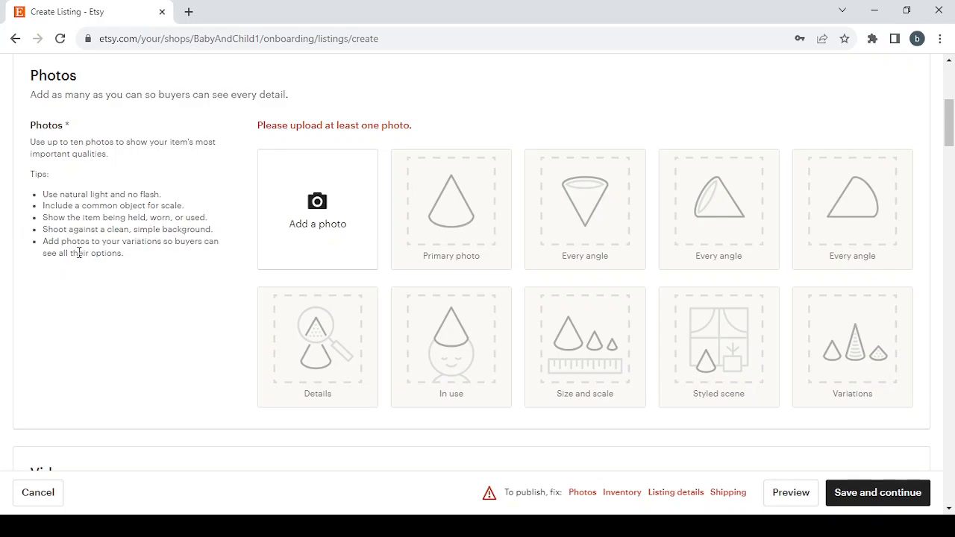
pyautogui.scroll(-5, 254, 267)
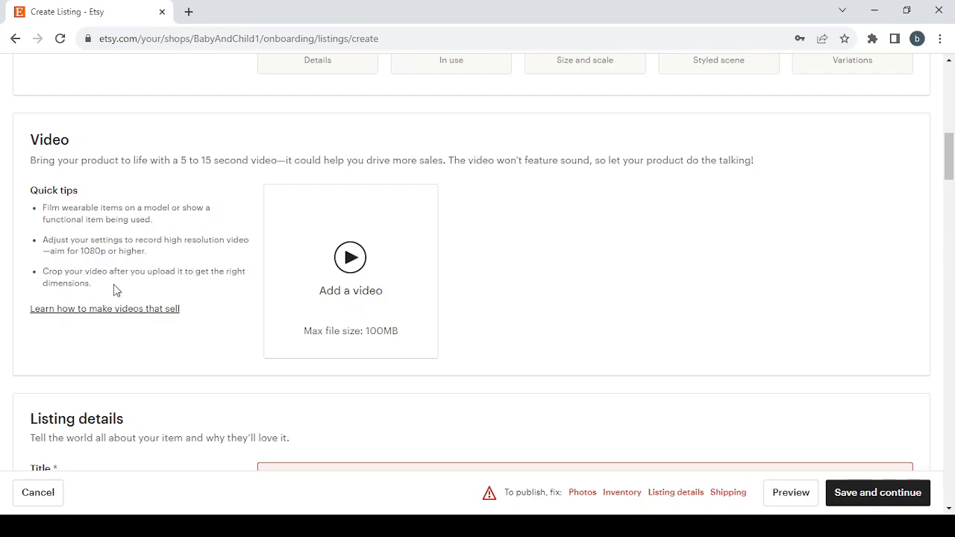
pyautogui.scroll(-1, 118, 289)
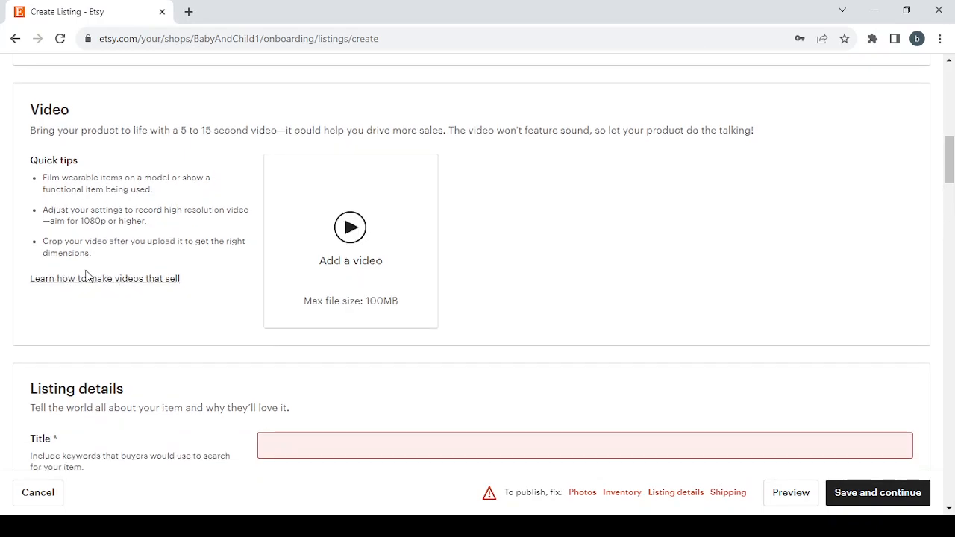
# Enter "Baby & Child" as the listing title in the listing details.
pyautogui.scroll(-4, 359, 317)
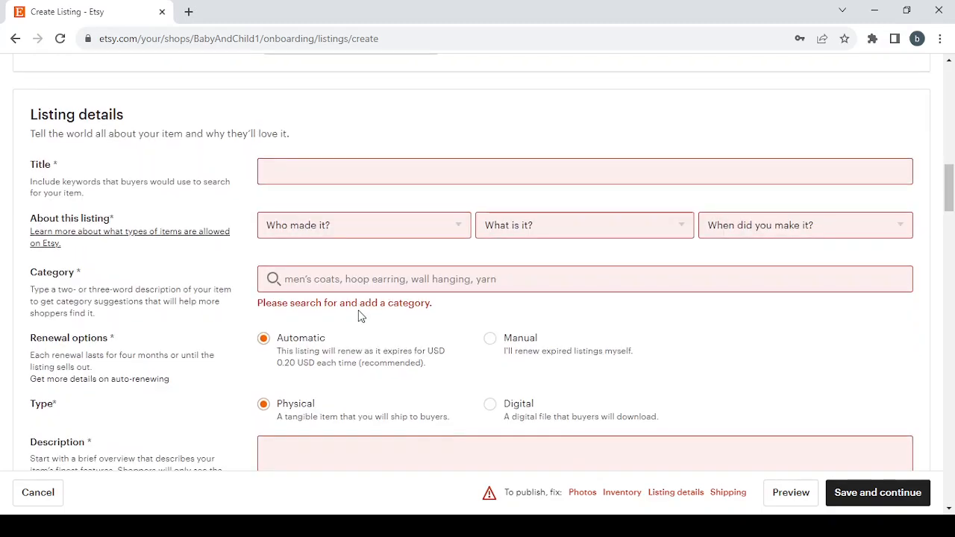
pyautogui.scroll(-1, 234, 182)
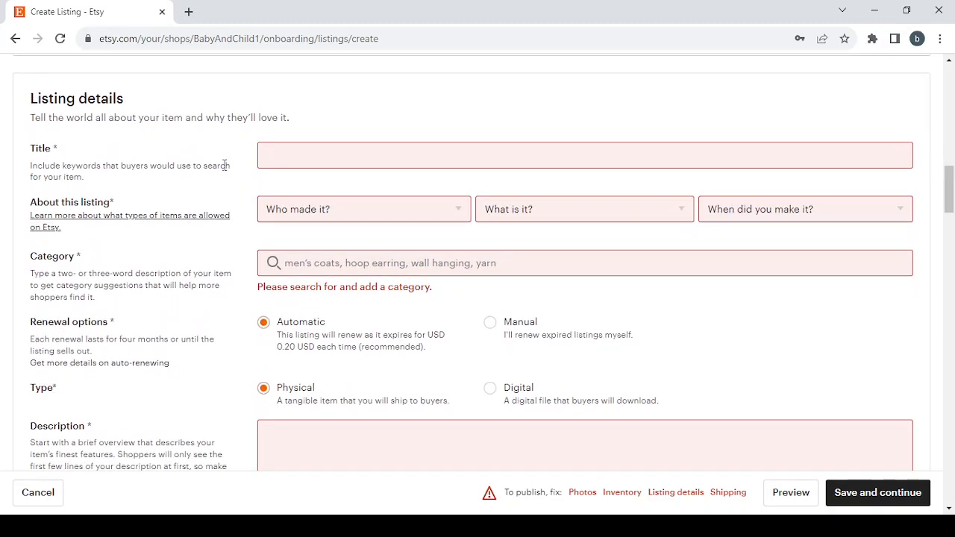
pyautogui.click(288, 148)
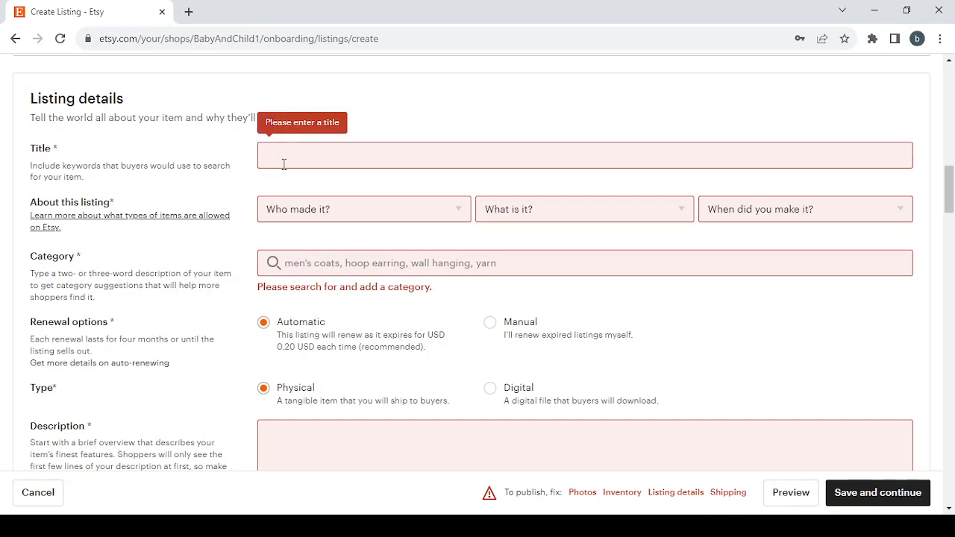
pyautogui.click(283, 164)
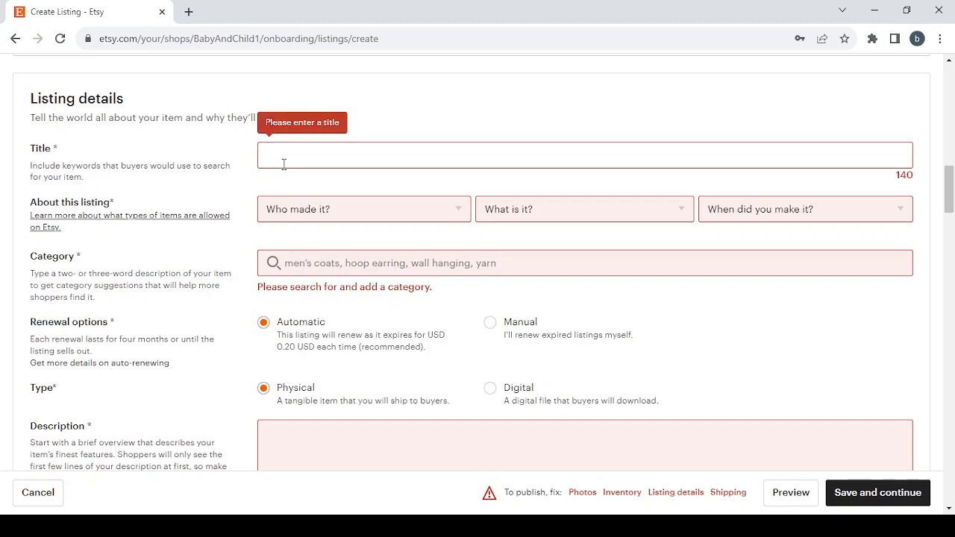
pyautogui.write('Baby & Child')
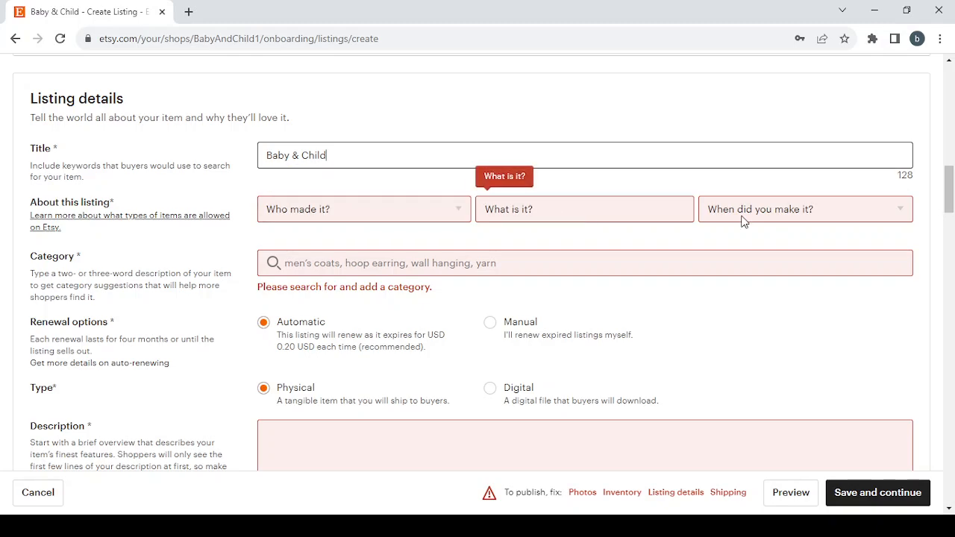
# Describe the item's origin as made by "I did", "A finished product", made in 2020 - 2023.
pyautogui.click(393, 216)
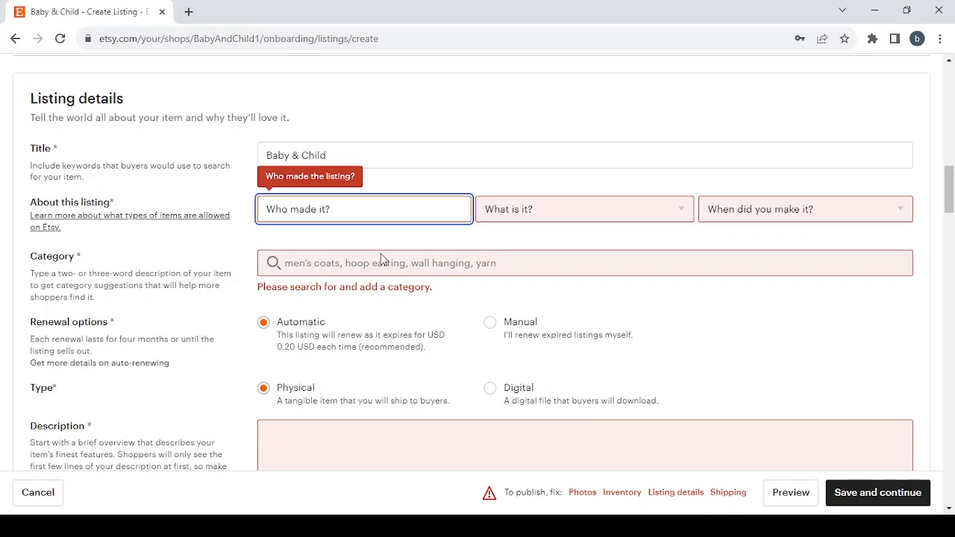
pyautogui.press('i')
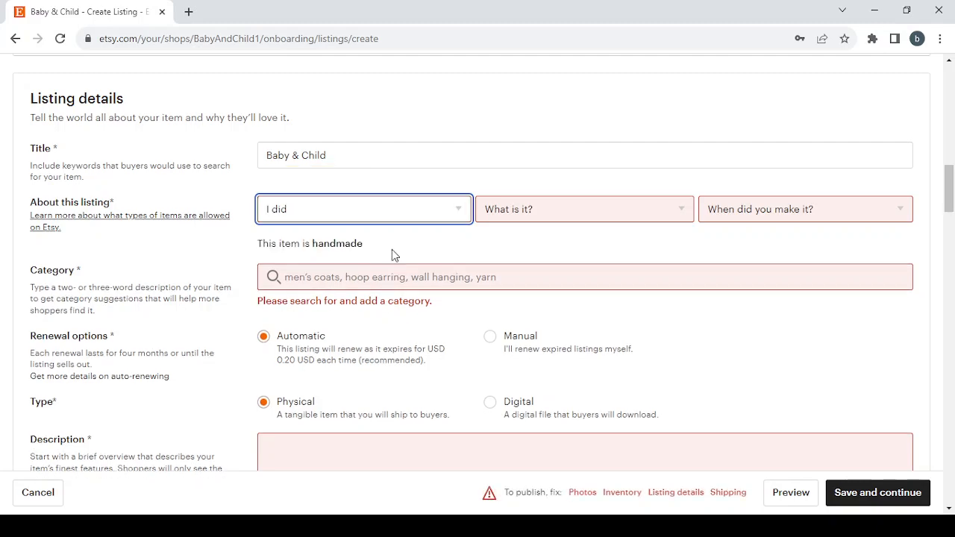
pyautogui.click(597, 216)
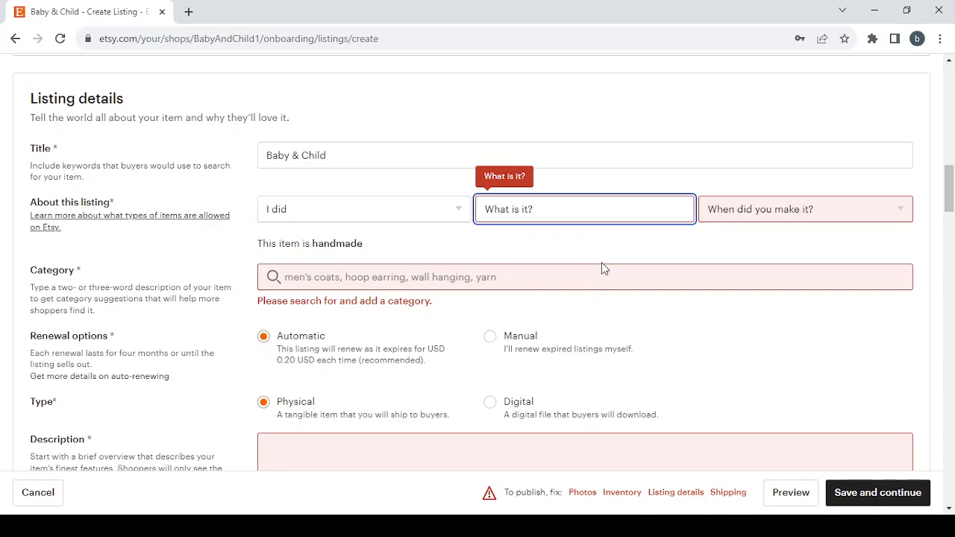
pyautogui.press('a')
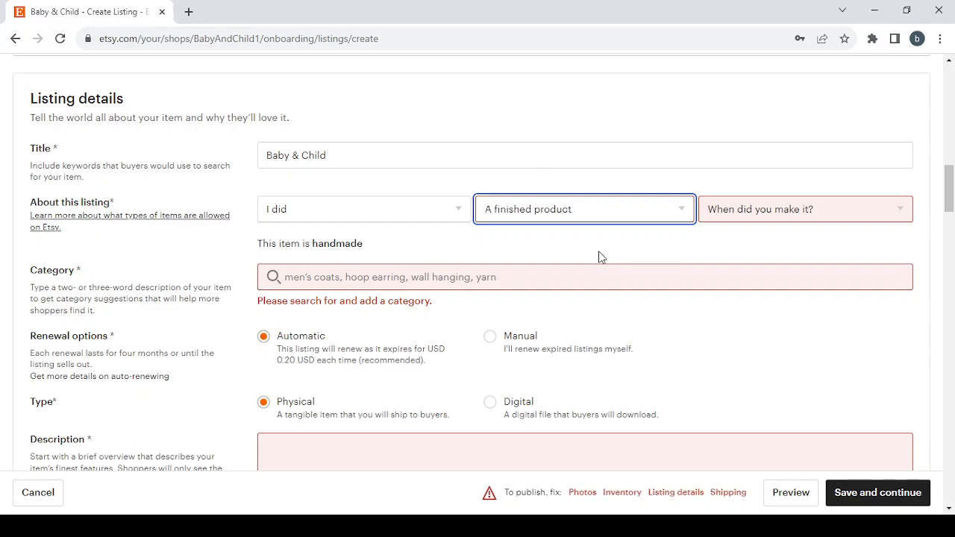
pyautogui.click(807, 213)
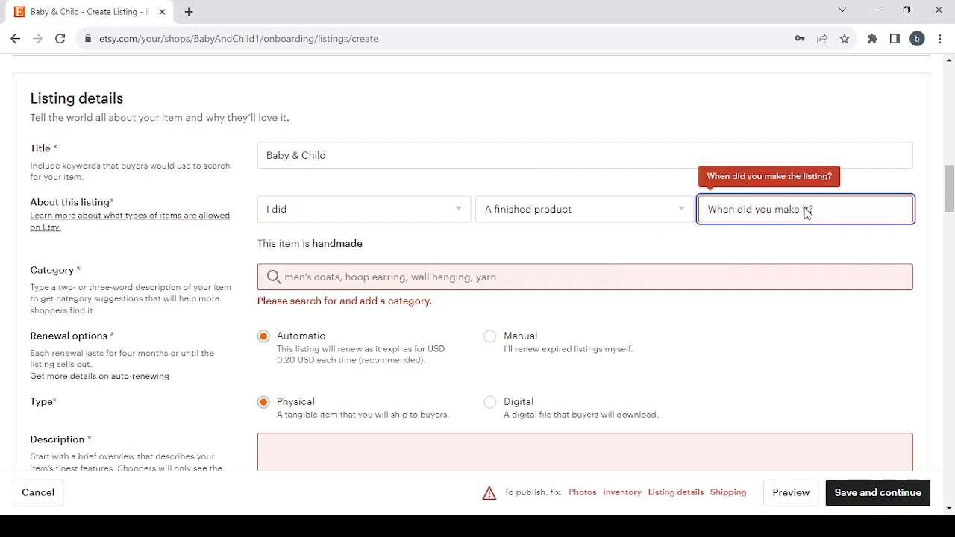
pyautogui.click(790, 275)
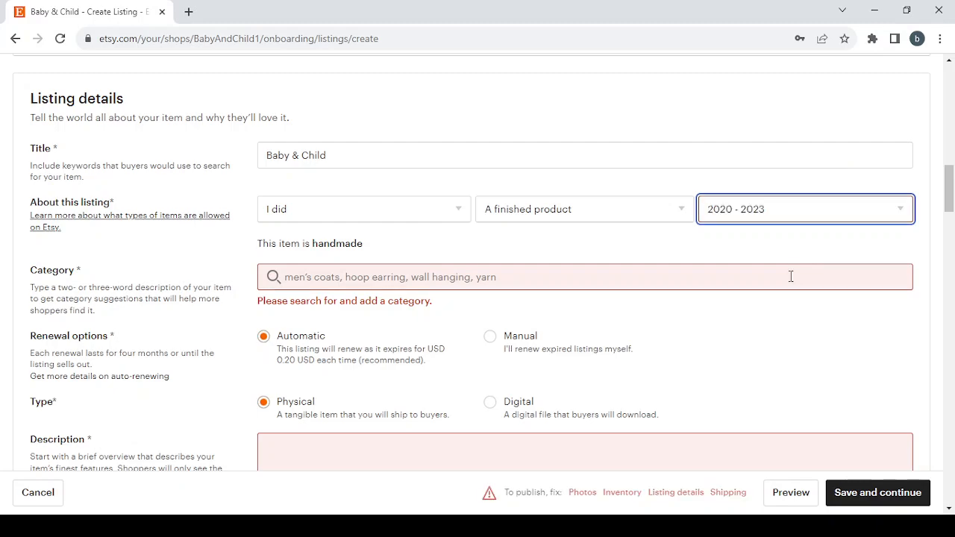
# Search the listing categories for "Baby & Child" and choose the Baby Gift Sets category.
pyautogui.click(410, 277)
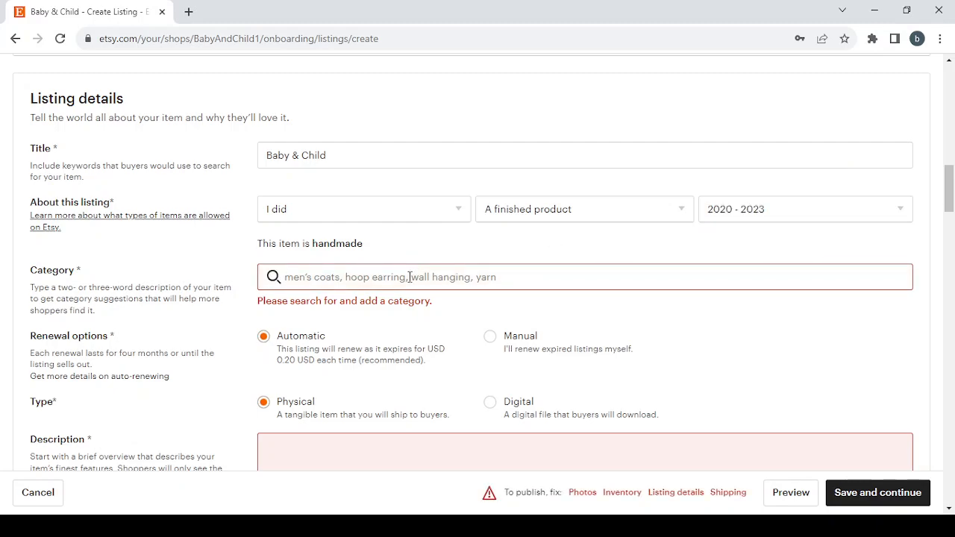
pyautogui.write('Baby & Child')
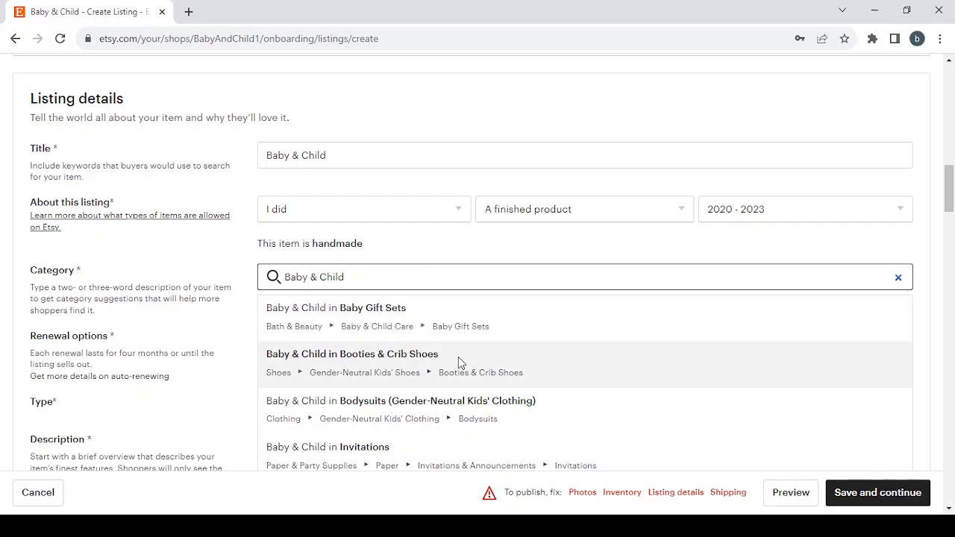
pyautogui.scroll(-1, 459, 362)
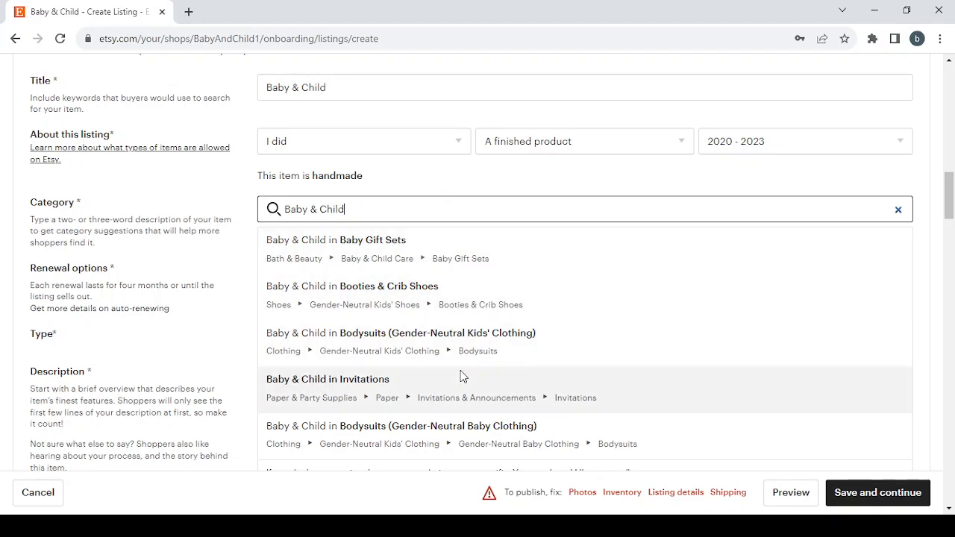
pyautogui.scroll(-1, 457, 377)
pyautogui.scroll(1, 457, 373)
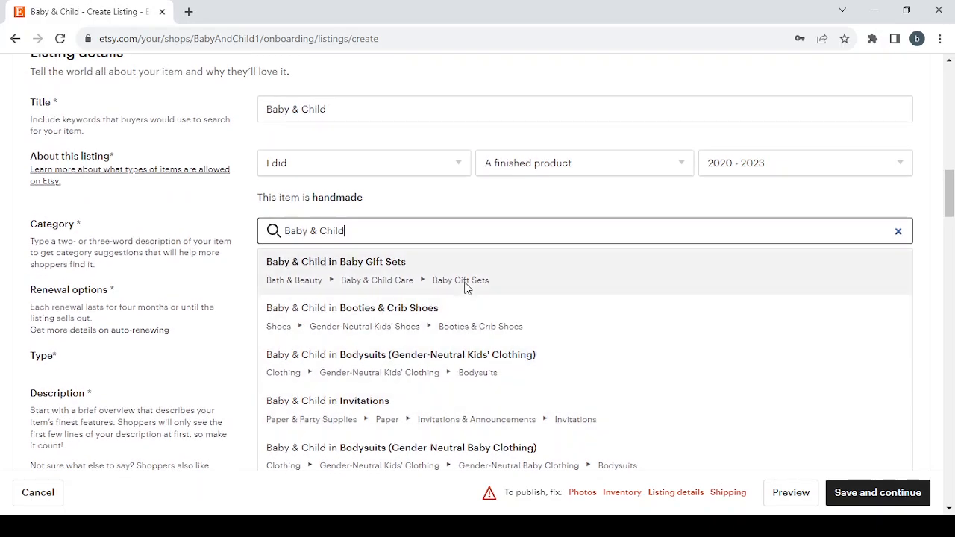
pyautogui.click(466, 258)
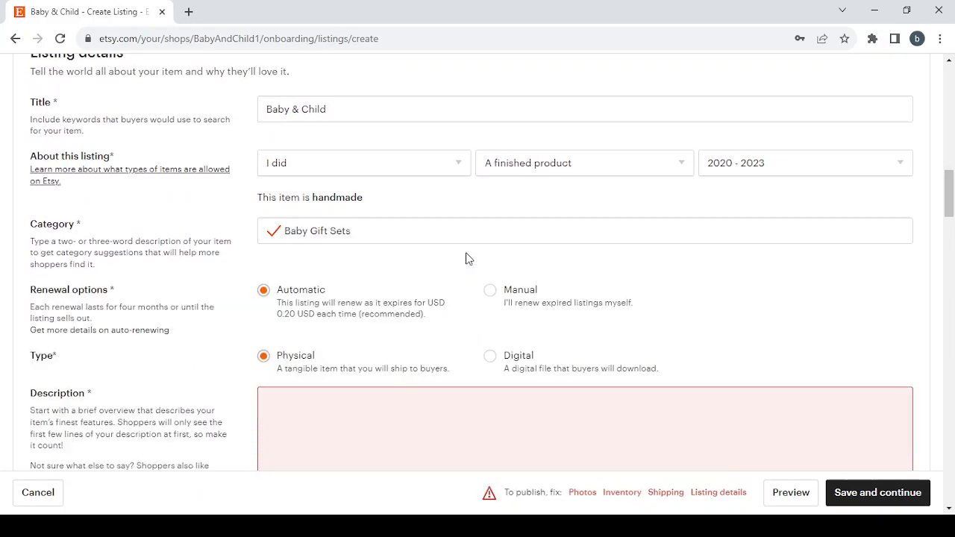
# Set the item's primary color to Gray and its secondary color to Red.
pyautogui.scroll(-2, 465, 269)
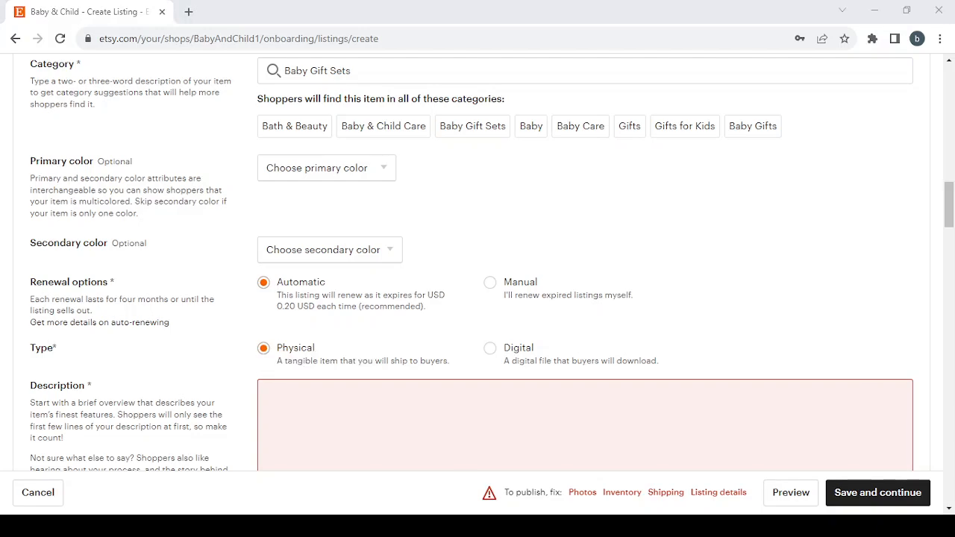
pyautogui.click(355, 179)
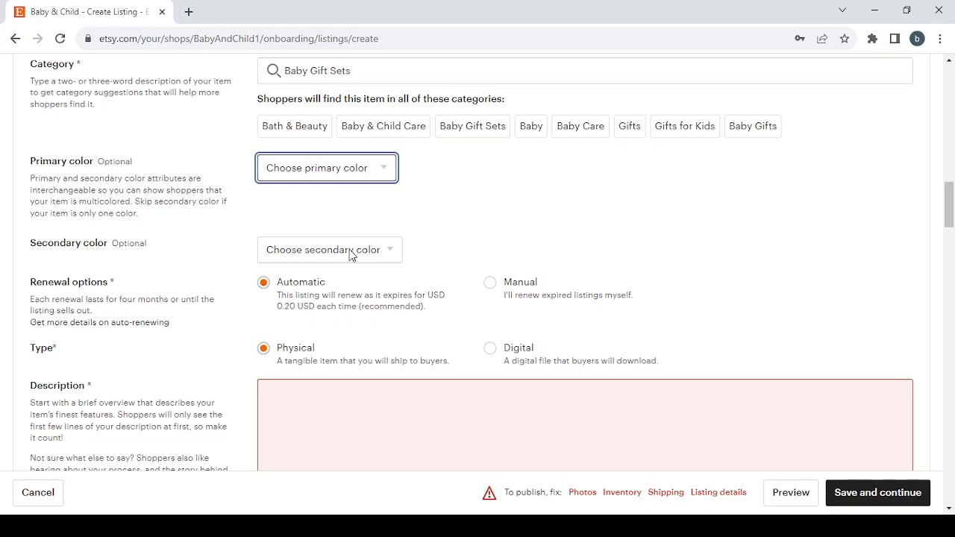
pyautogui.click(339, 315)
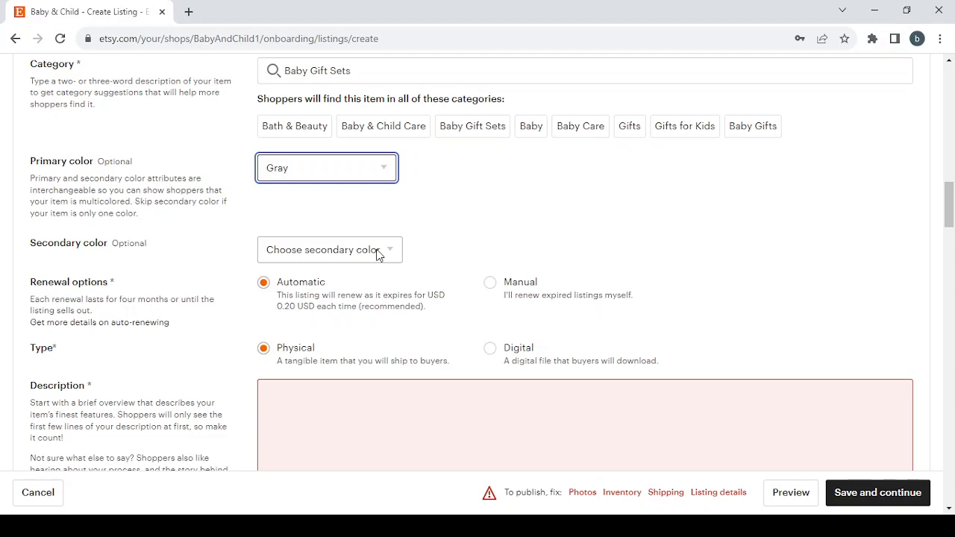
pyautogui.click(379, 252)
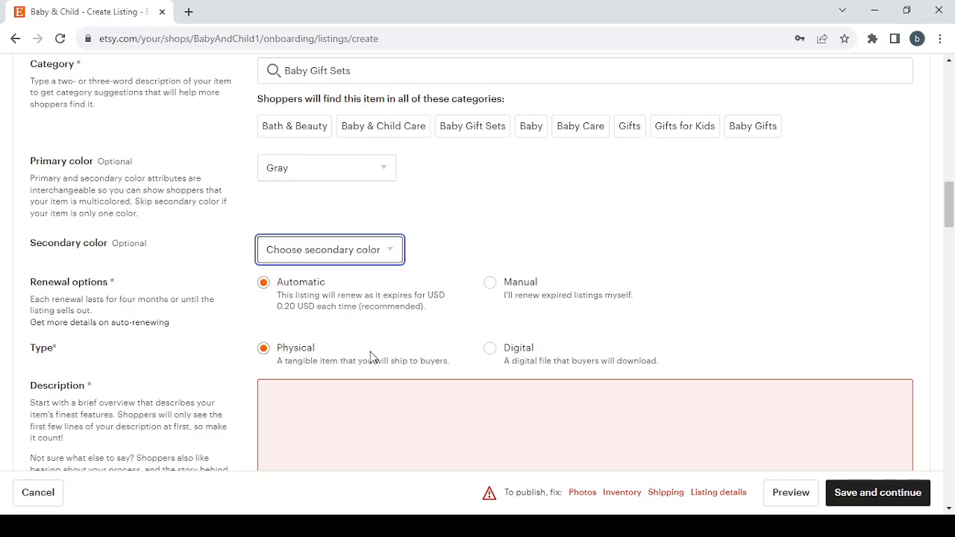
pyautogui.press('r')
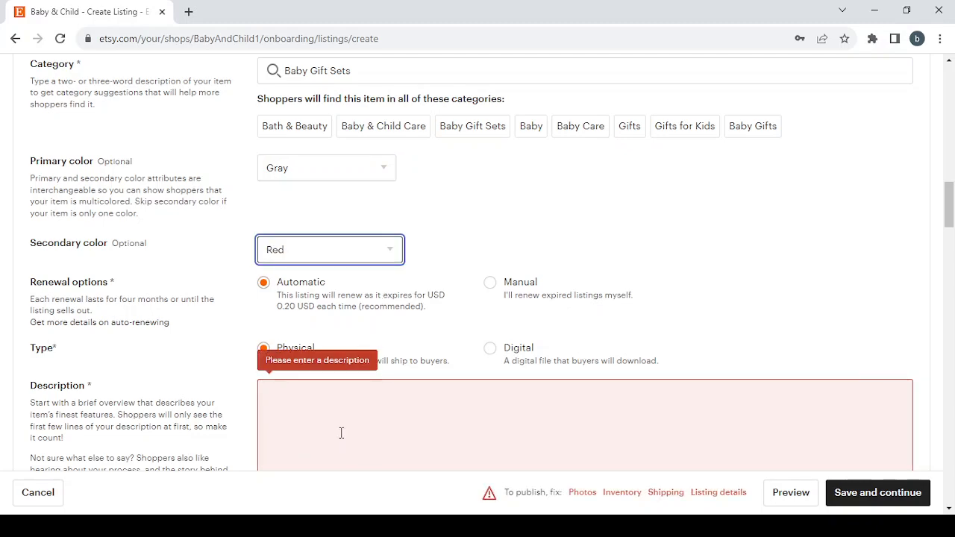
# Set the listing's renewal option to Manual and activate the empty description field.
pyautogui.scroll(-2, 471, 260)
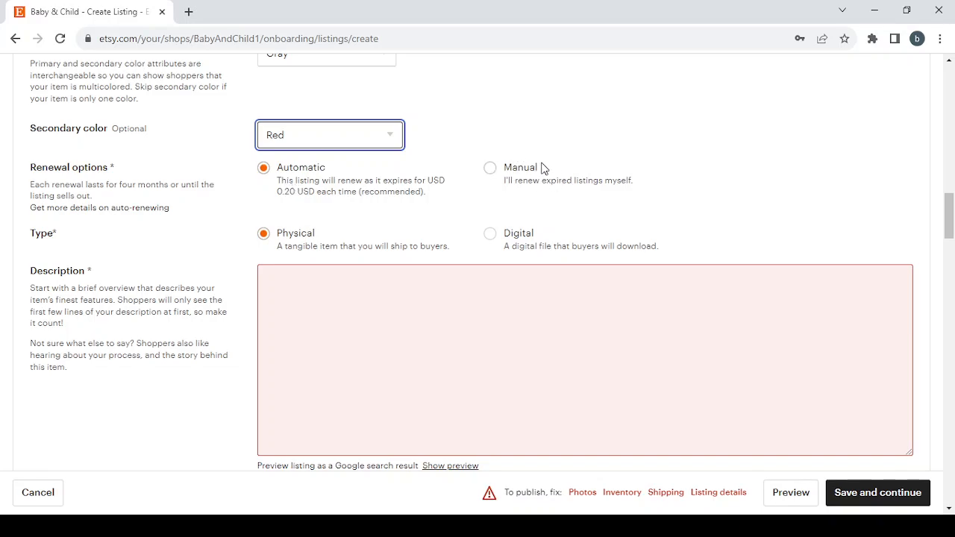
pyautogui.click(491, 168)
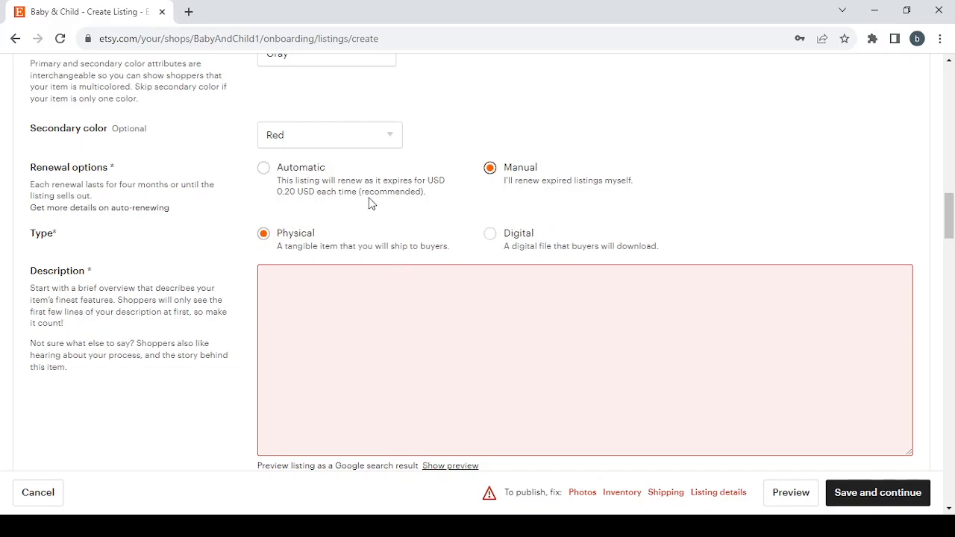
pyautogui.click(346, 324)
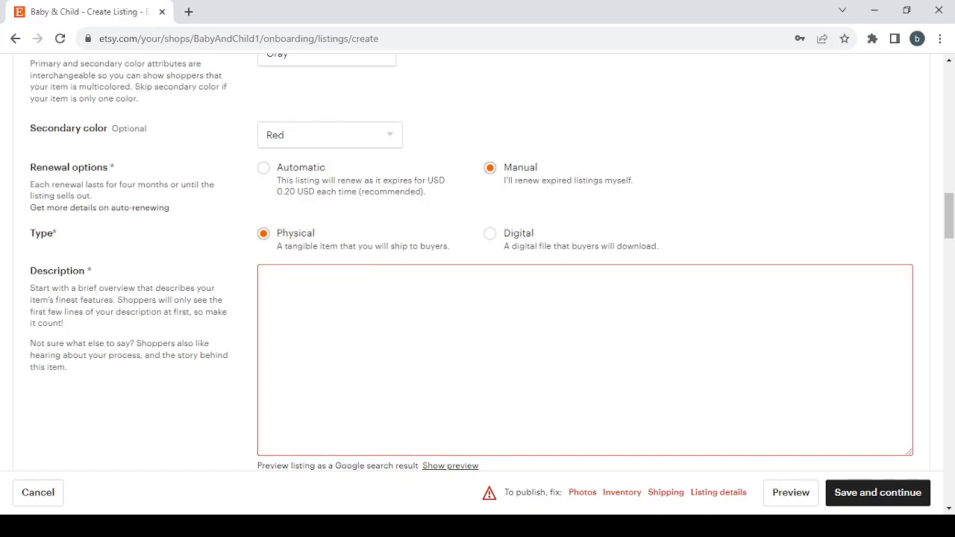
pyautogui.hotkey('alt', 'Tab')
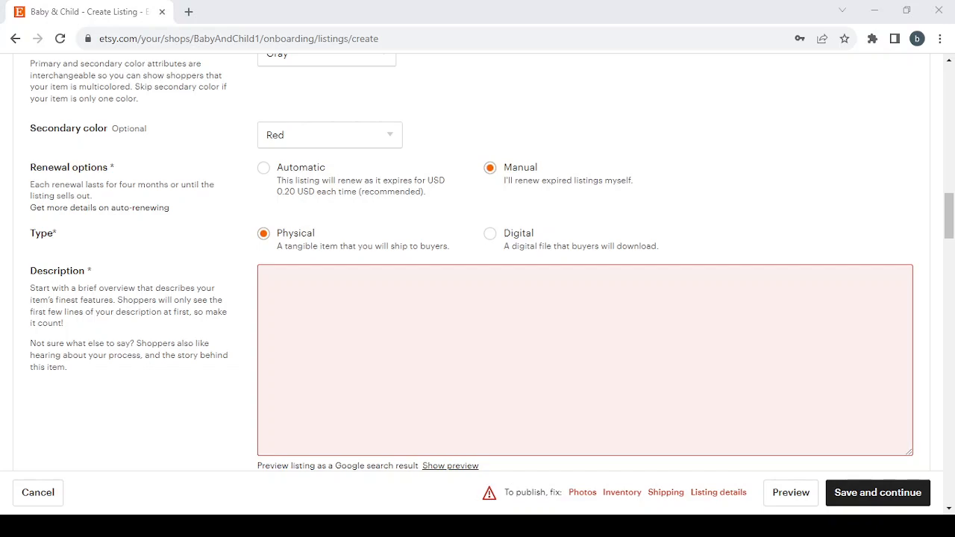
pyautogui.hotkey('alt', 'Tab')
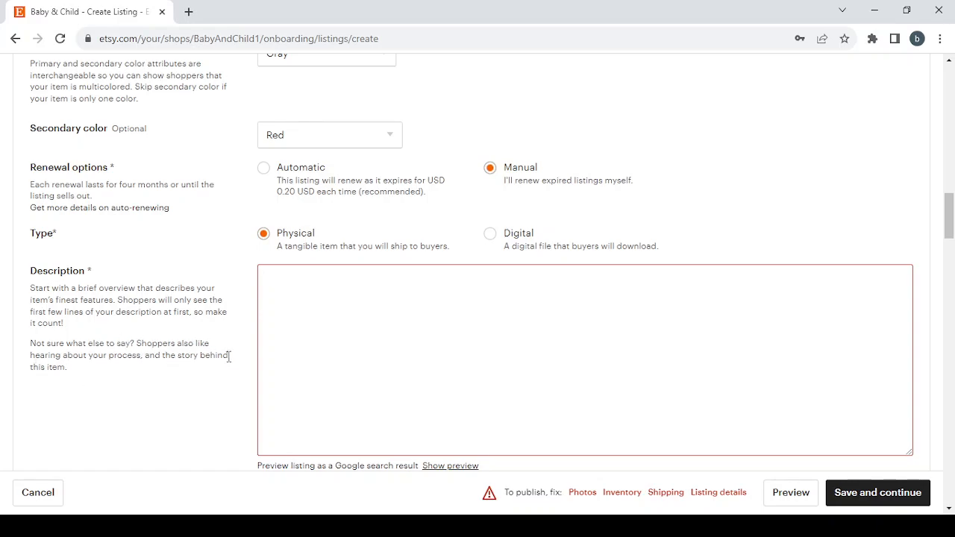
# Look at the form for adding a production partner, close it unfilled and view the inventory and pricing fields.
pyautogui.scroll(-5, 379, 348)
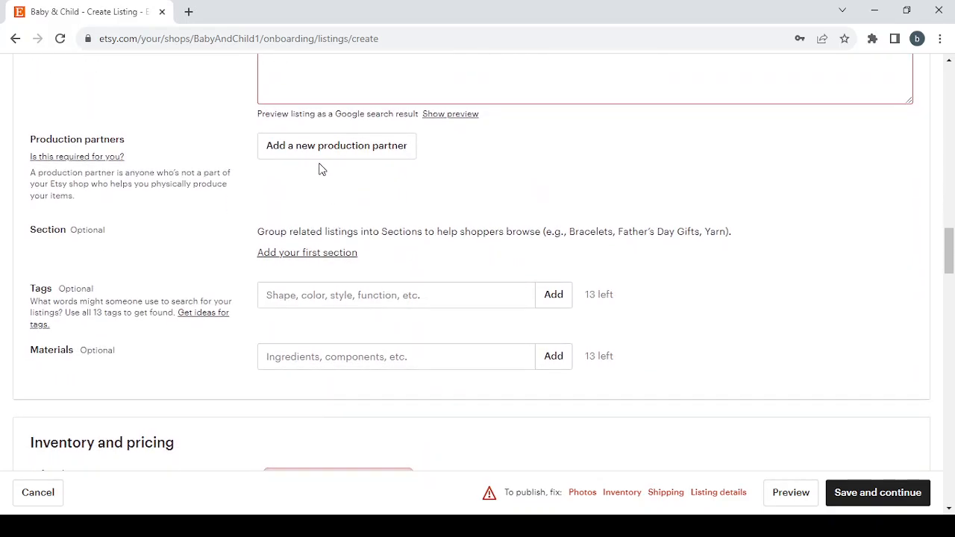
pyautogui.click(325, 146)
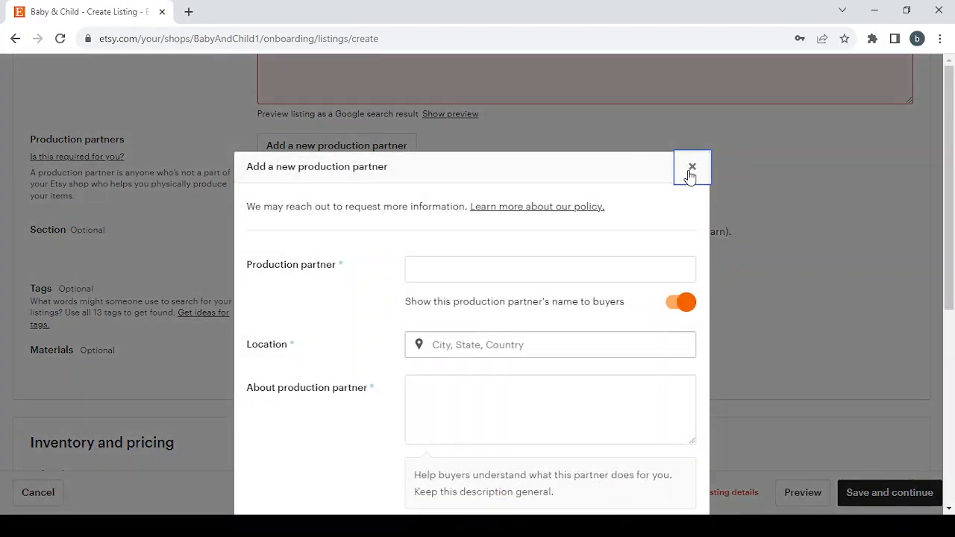
pyautogui.click(692, 168)
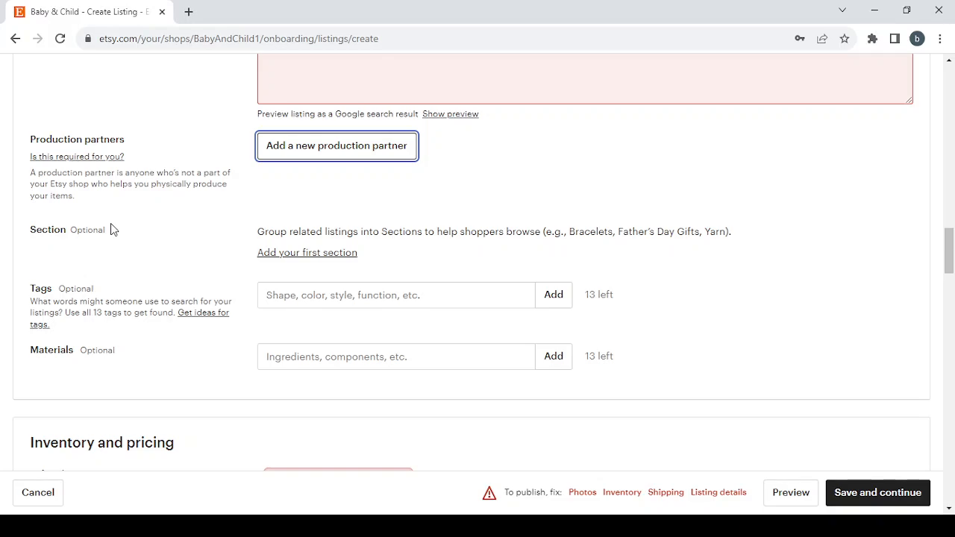
pyautogui.scroll(-4, 111, 229)
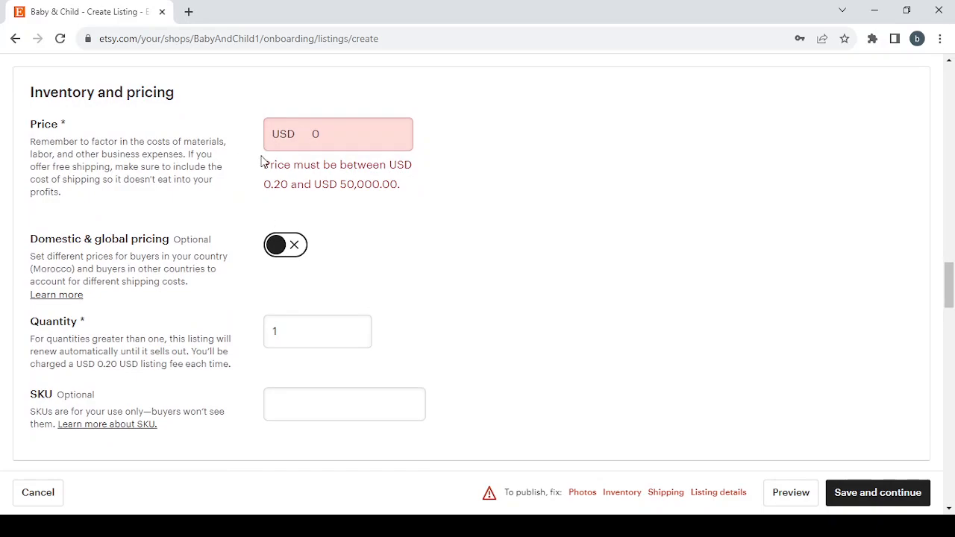
# Set the listing's price to USD 29.99.
pyautogui.click(308, 147)
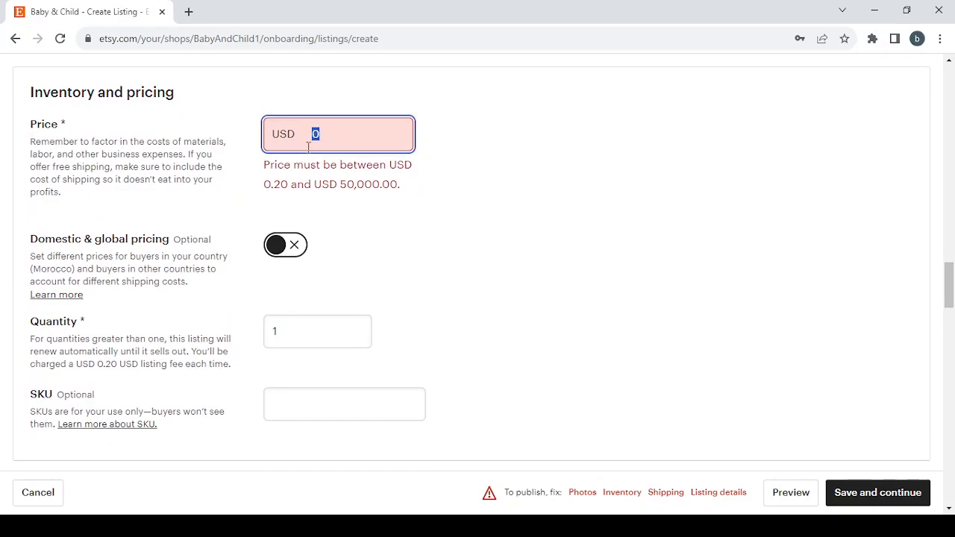
pyautogui.write('29.99')
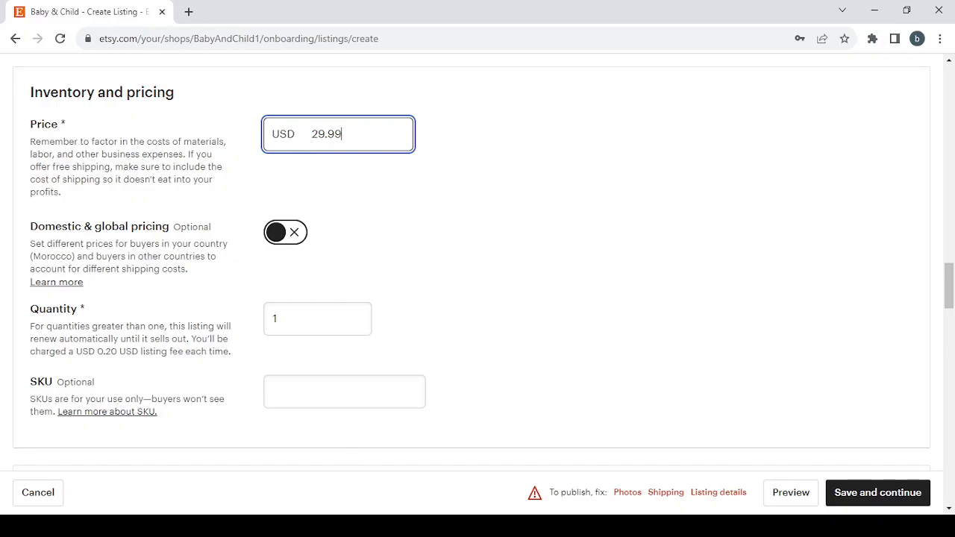
pyautogui.click(359, 526)
# Enter the origin postal code in the listing's shipping options and select a processing time for orders.
pyautogui.scroll(-5, 391, 179)
pyautogui.scroll(-5, 394, 184)
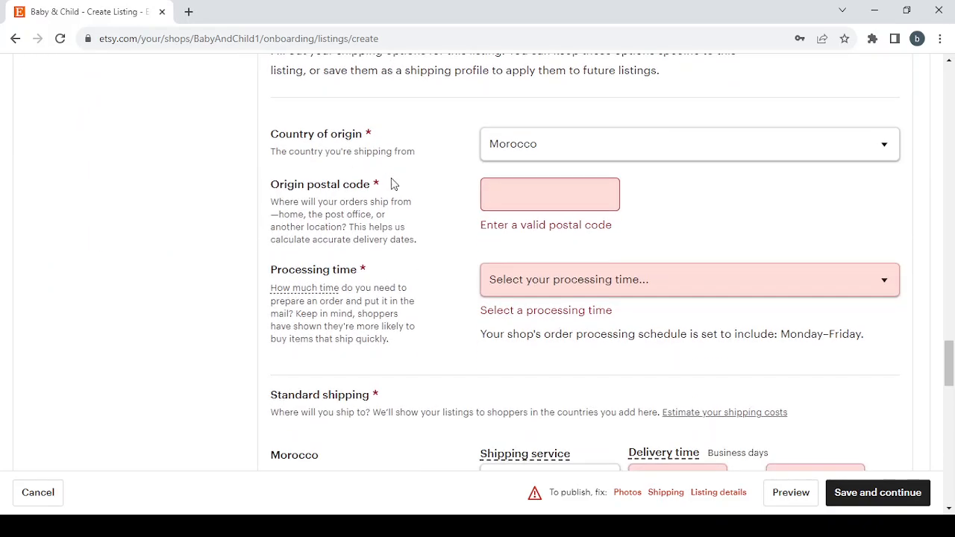
pyautogui.click(516, 194)
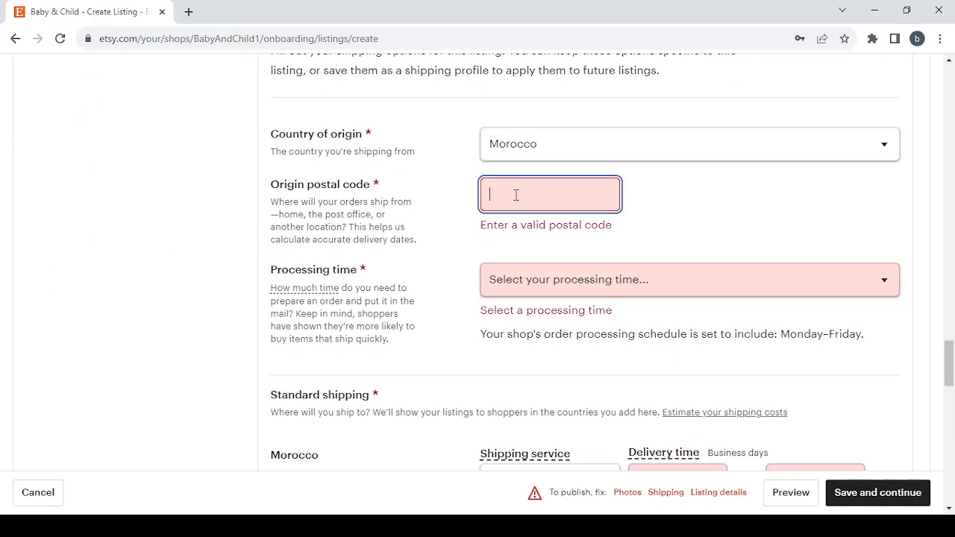
pyautogui.write('18000')
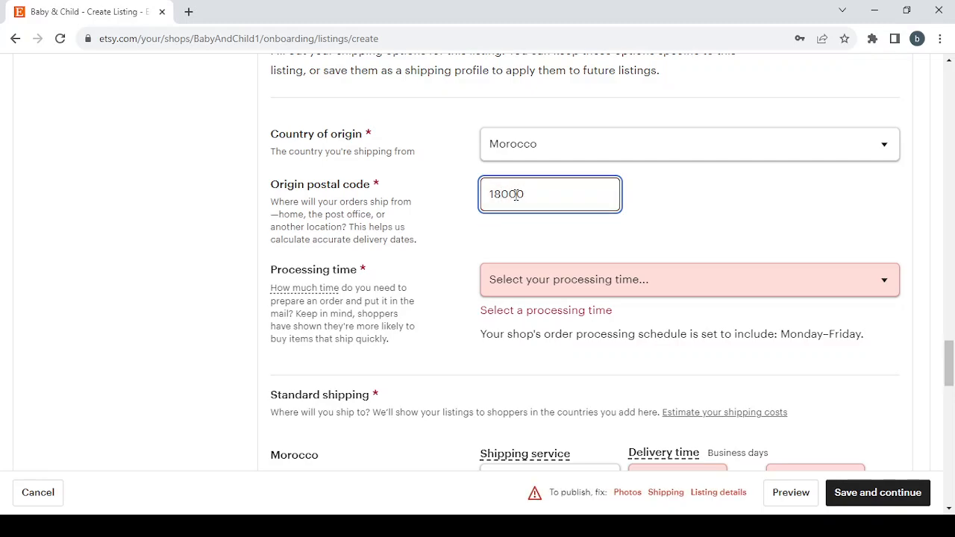
pyautogui.click(609, 291)
pyautogui.scroll(-1, 610, 294)
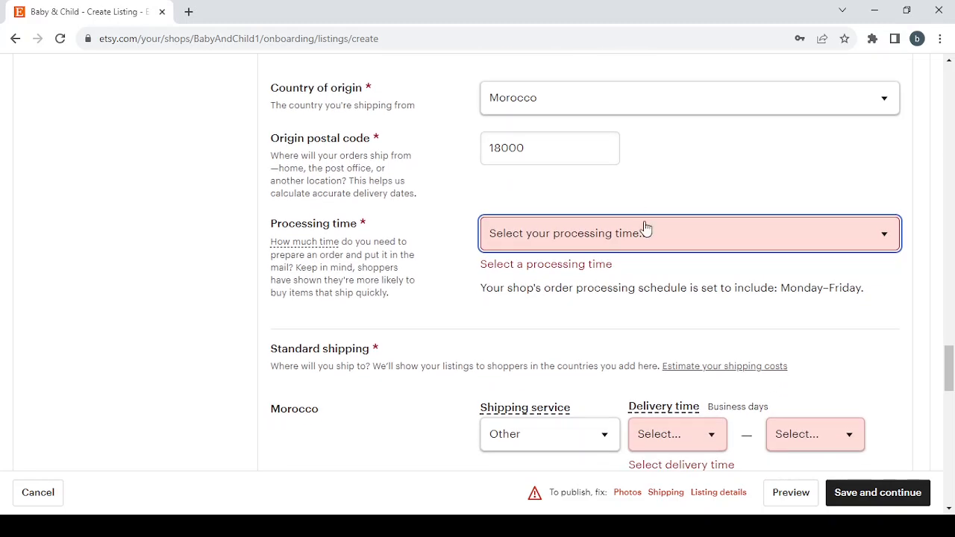
pyautogui.click(610, 330)
pyautogui.scroll(-4, 610, 330)
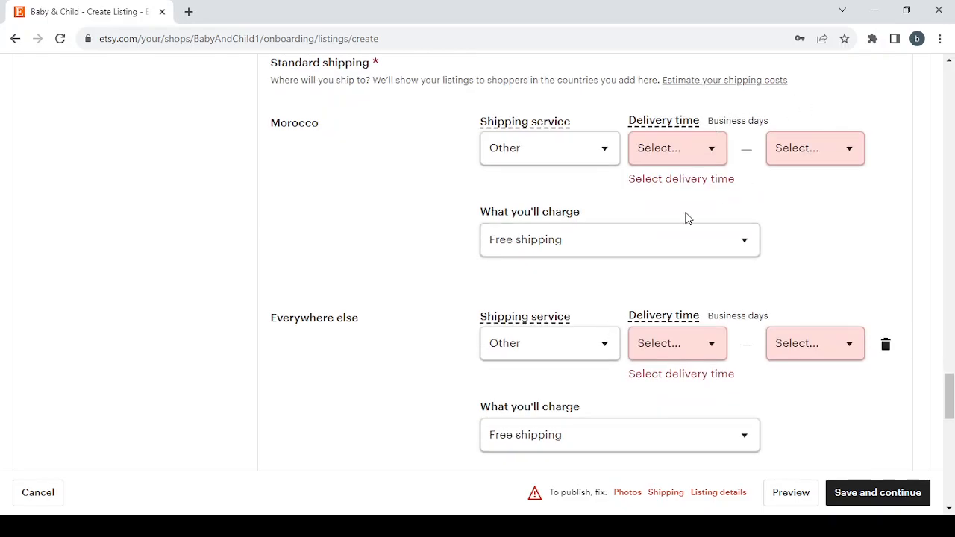
# Start a new returns and exchanges policy for the listing and set its timeframe to 60 days of delivery.
pyautogui.scroll(-12, 411, 315)
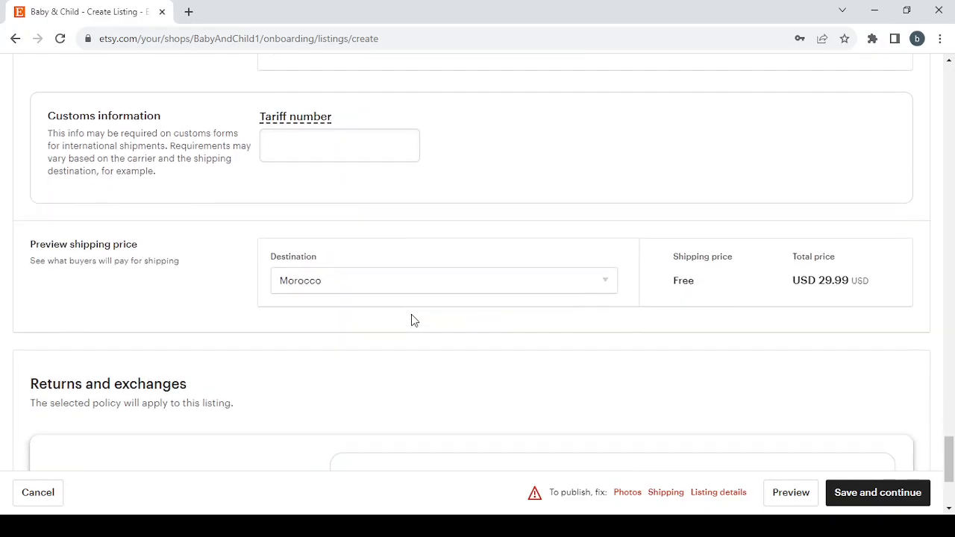
pyautogui.scroll(1, 412, 314)
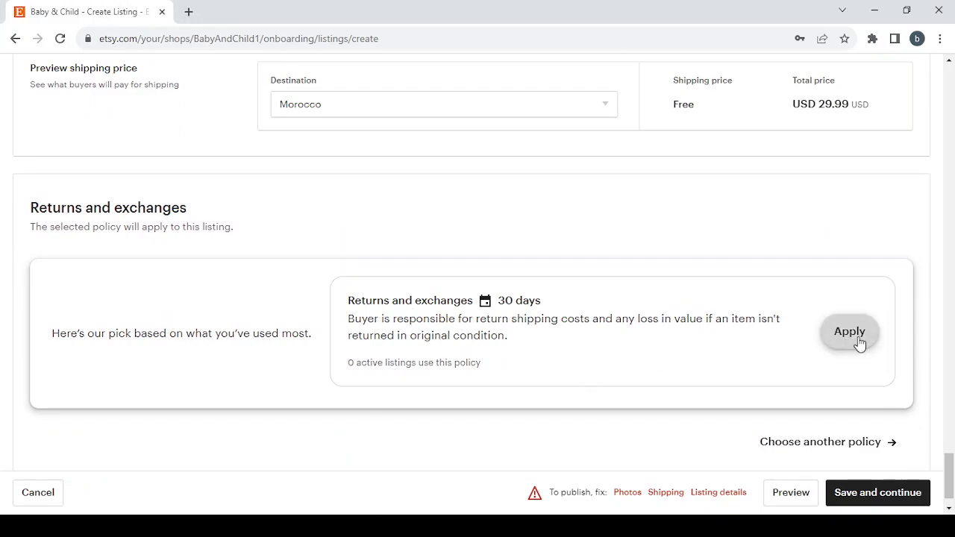
pyautogui.click(857, 443)
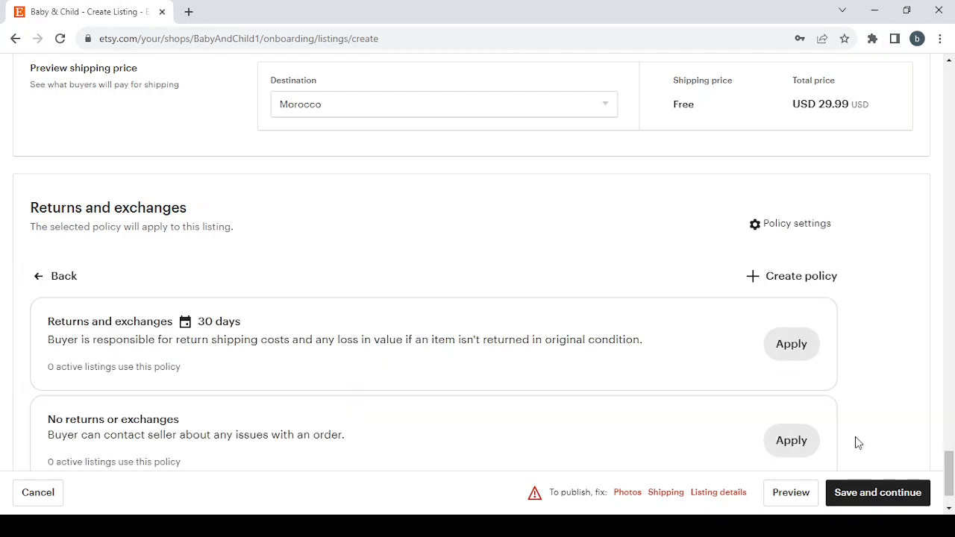
pyautogui.click(795, 279)
pyautogui.scroll(-1, 314, 362)
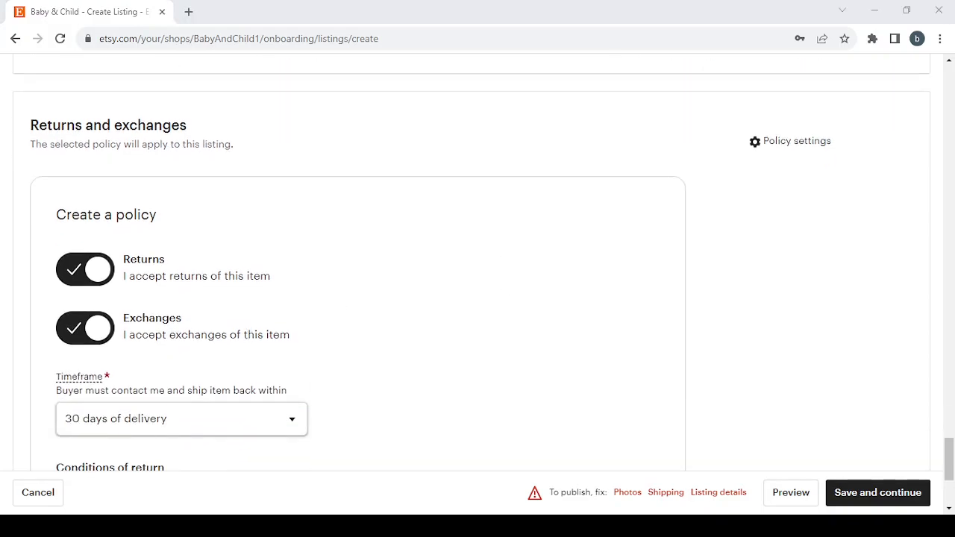
pyautogui.scroll(-2, 251, 316)
pyautogui.click(249, 301)
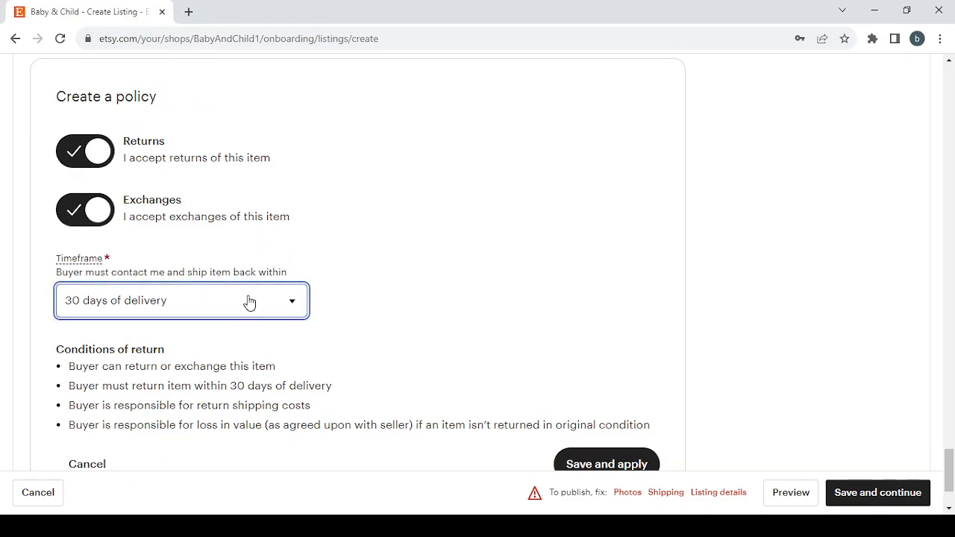
pyautogui.scroll(-1, 249, 301)
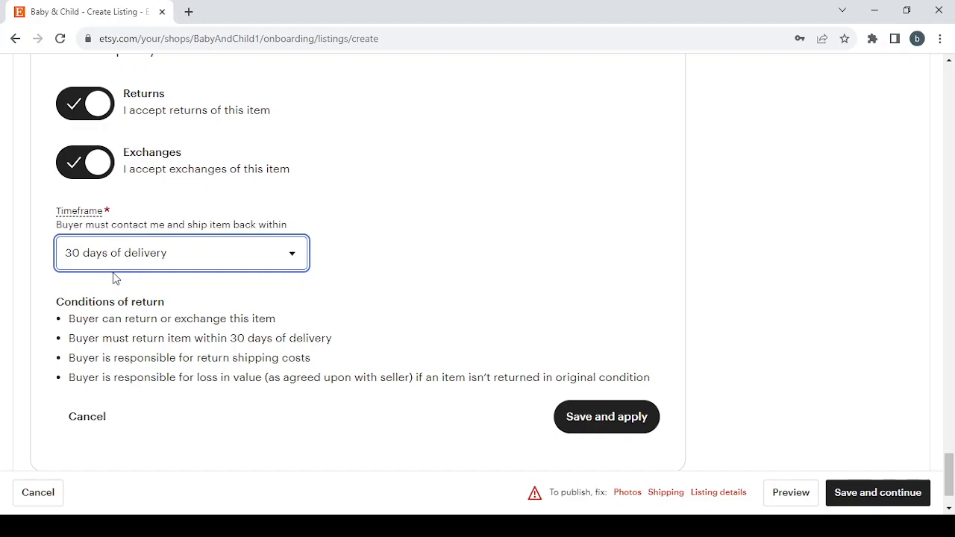
pyautogui.click(172, 343)
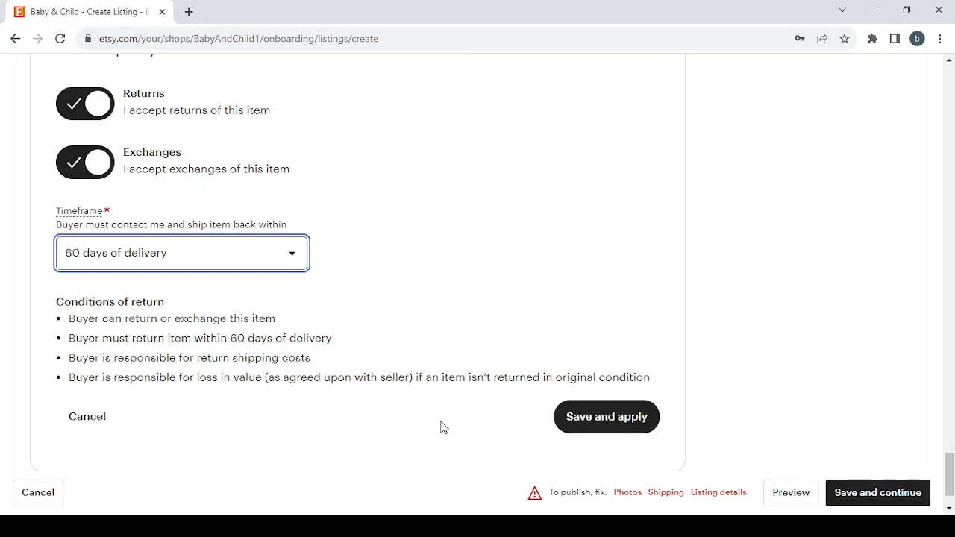